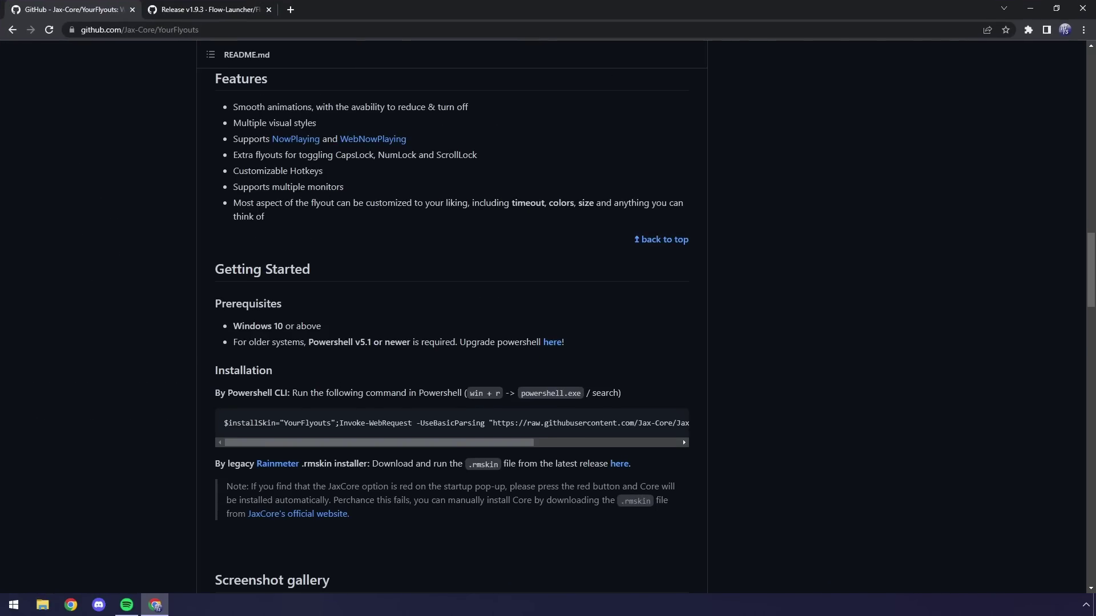
pyautogui.scroll(3, 363, 334)
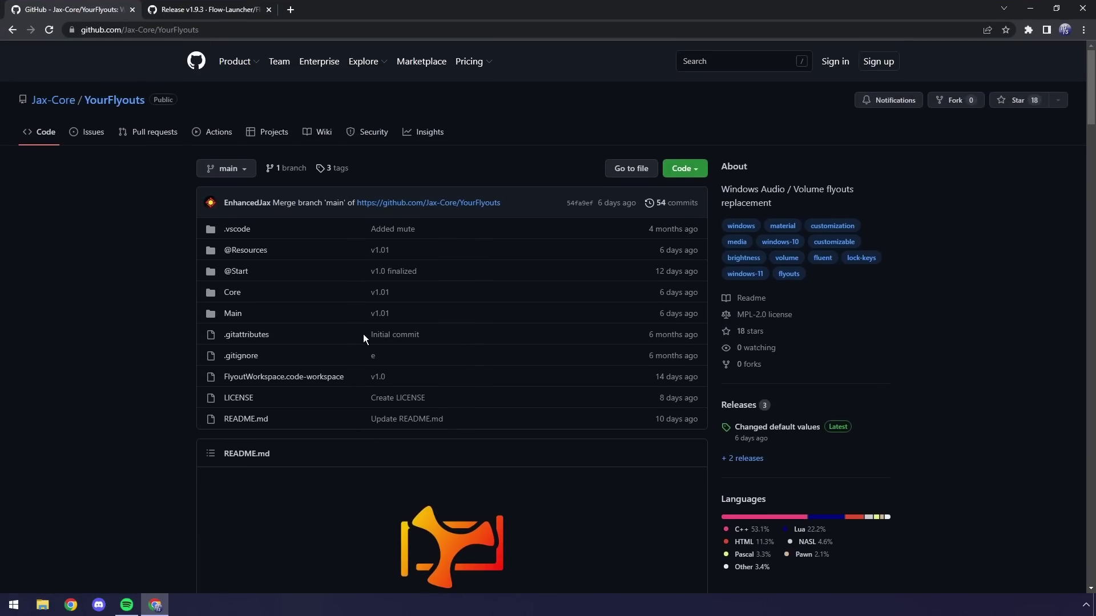
# Scroll the YourFlyouts README down to the Installation section's PowerShell install command.
pyautogui.scroll(-15, 363, 334)
pyautogui.scroll(-10, 363, 334)
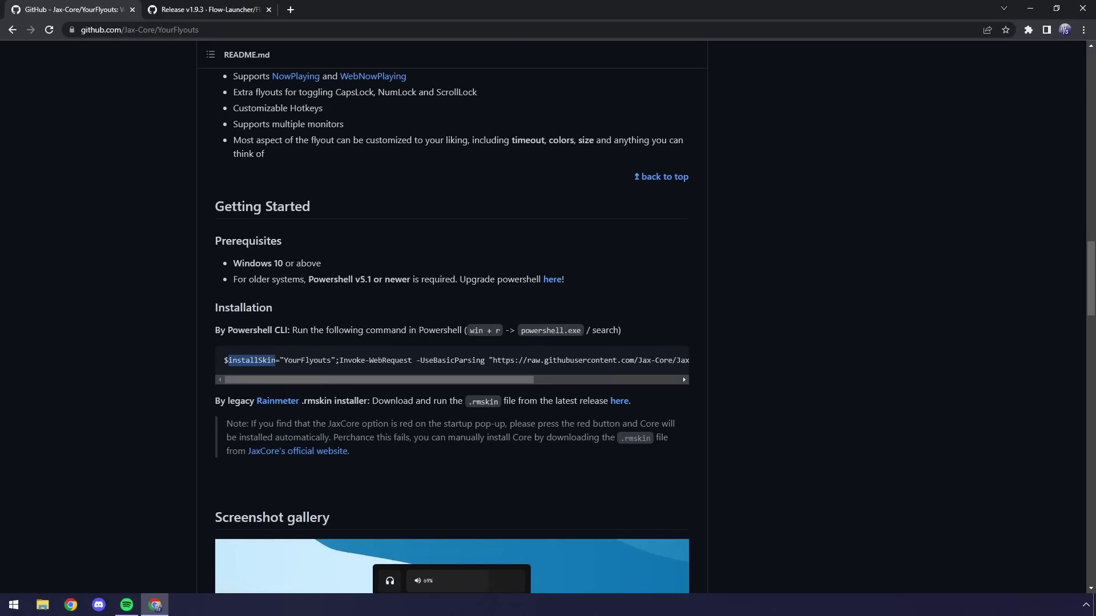
# Copy the YourFlyouts install command and run it in Windows PowerShell.
pyautogui.tripleClick(251, 360)
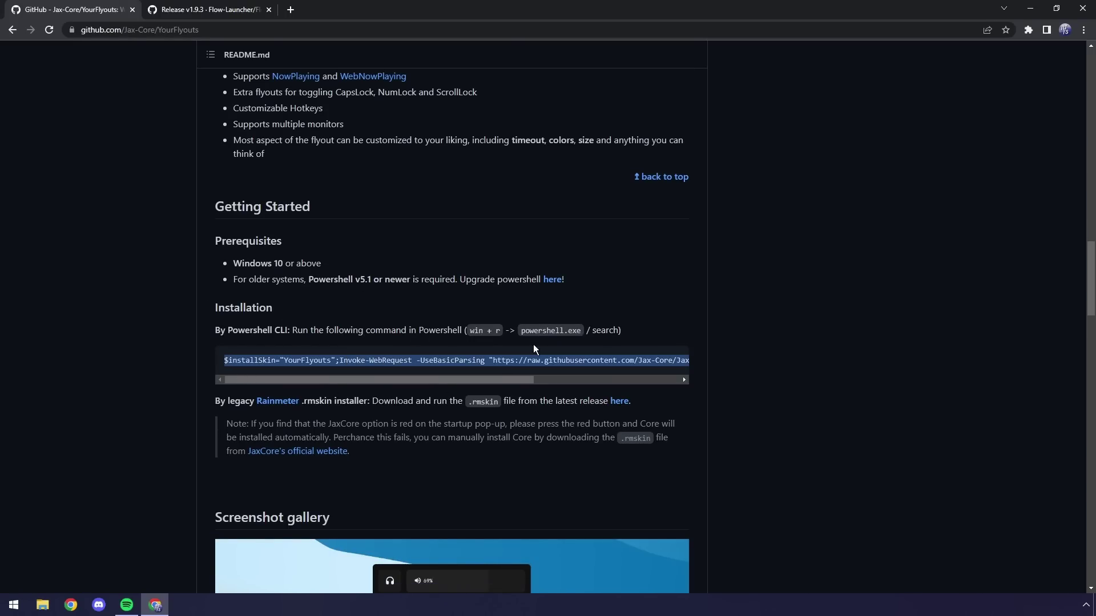
pyautogui.click(5, 604)
pyautogui.write('powershell')
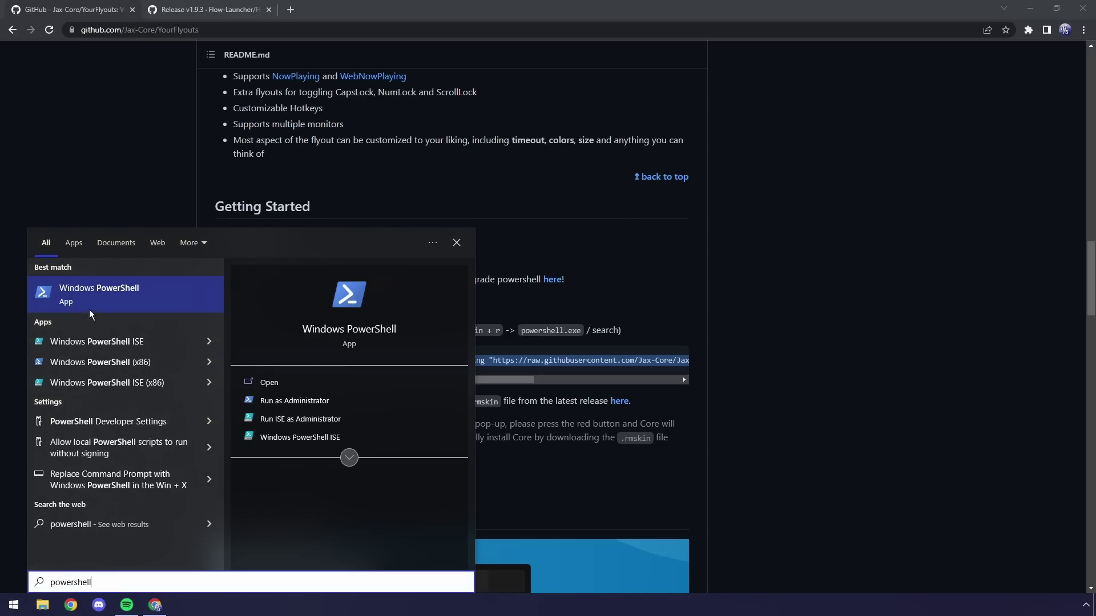
pyautogui.click(99, 294)
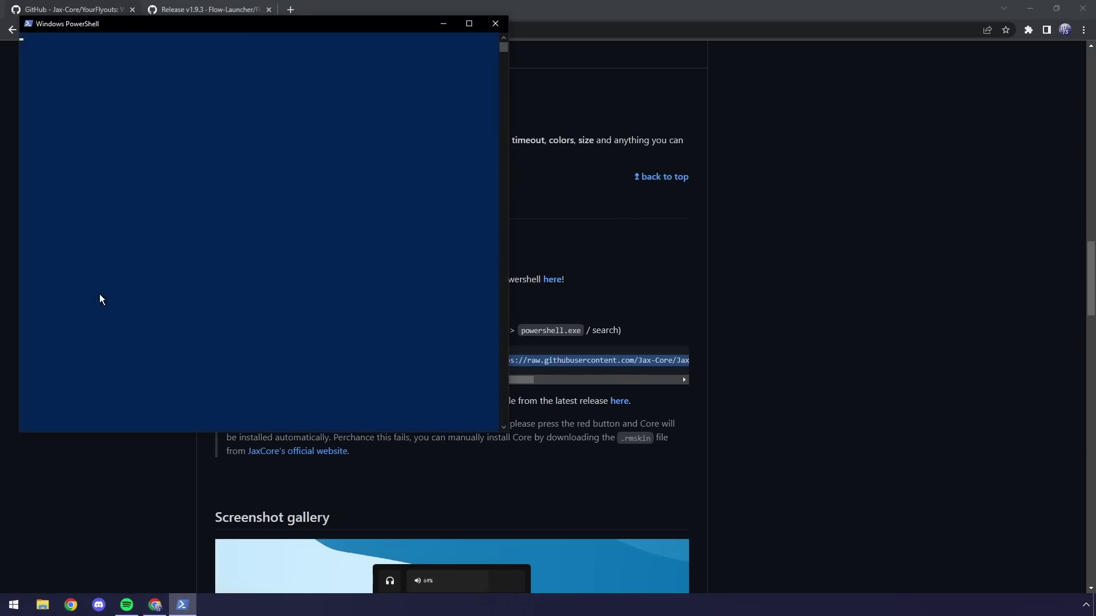
pyautogui.rightClick(164, 220)
pyautogui.press('Return')
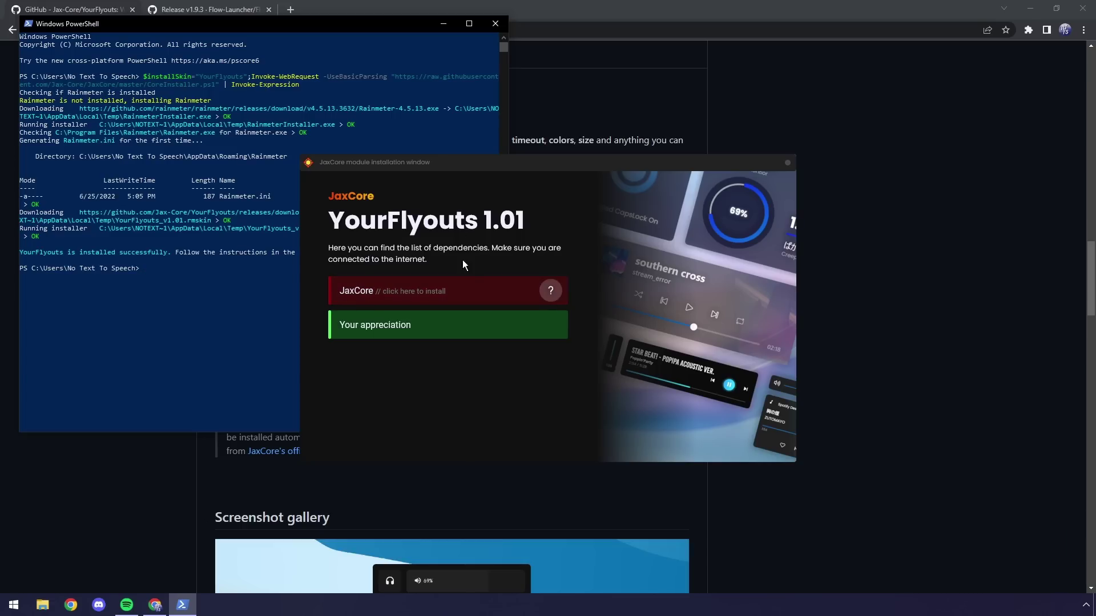
# Install the JaxCore dependency and finish Core setup with a desktop shortcut and hardware acceleration.
pyautogui.click(497, 294)
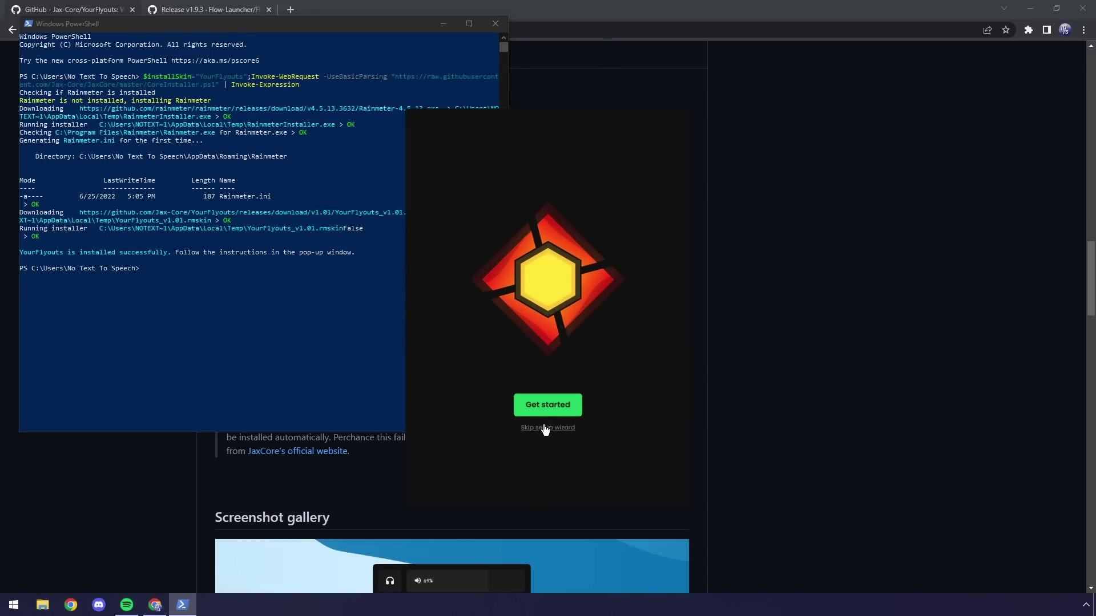
pyautogui.click(546, 427)
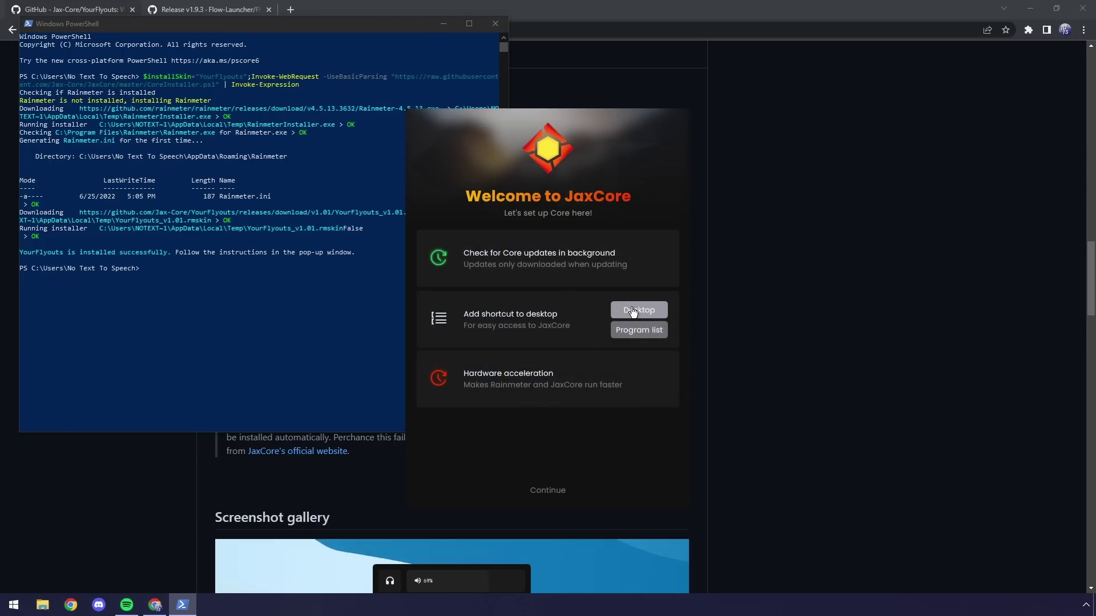
pyautogui.click(660, 314)
pyautogui.click(573, 398)
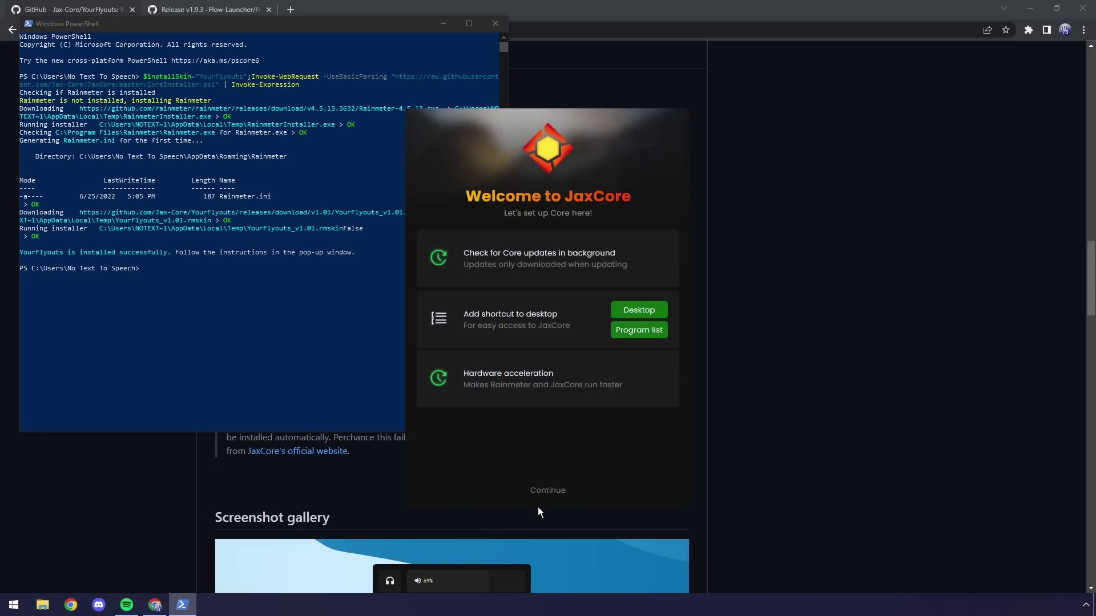
pyautogui.click(549, 492)
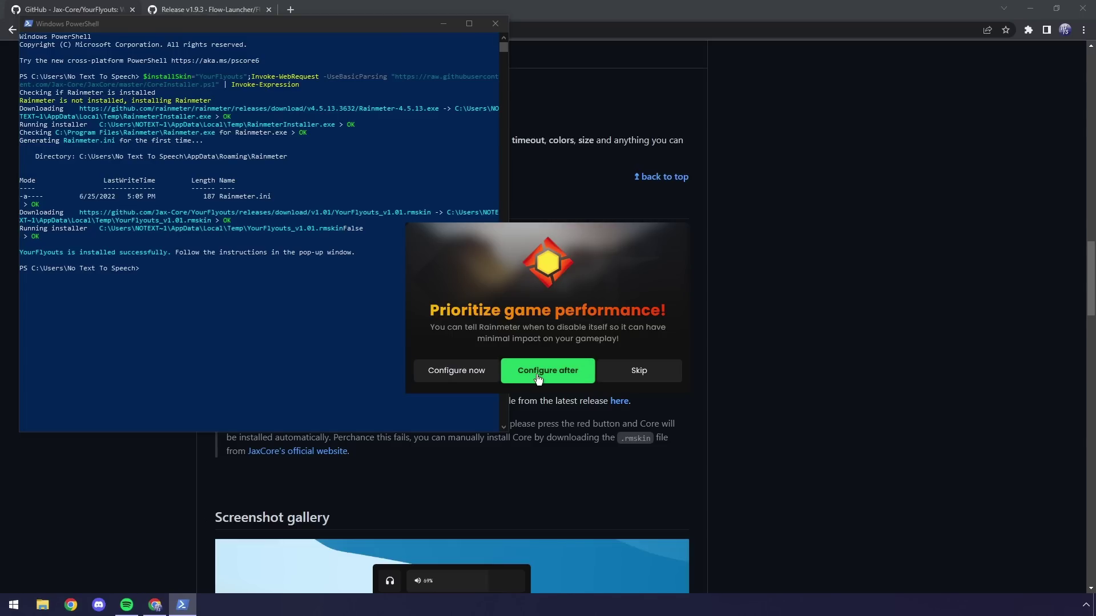
pyautogui.click(508, 377)
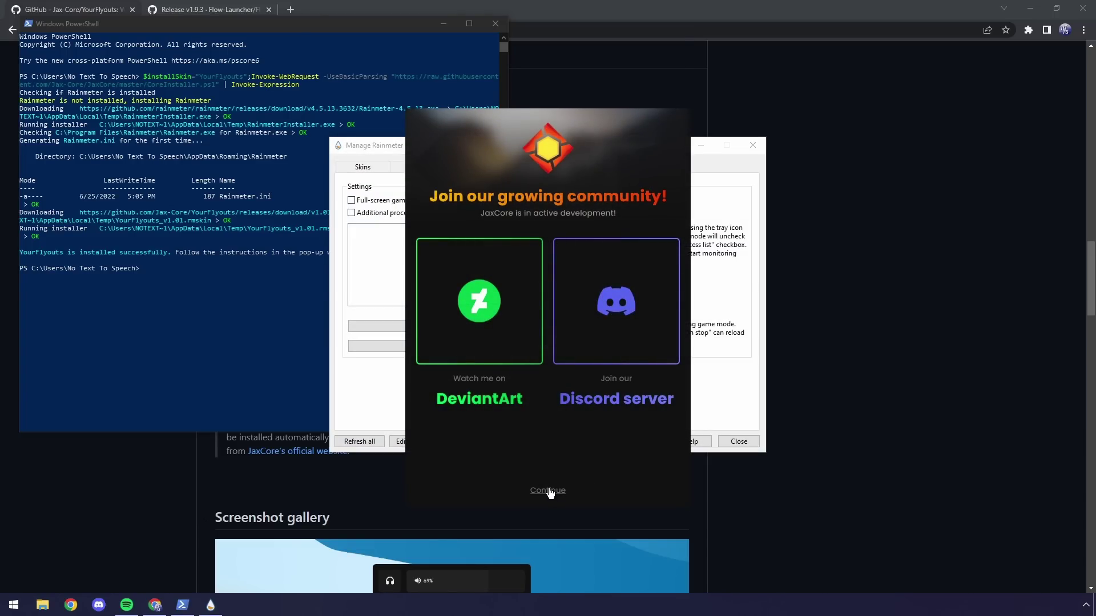
pyautogui.click(548, 491)
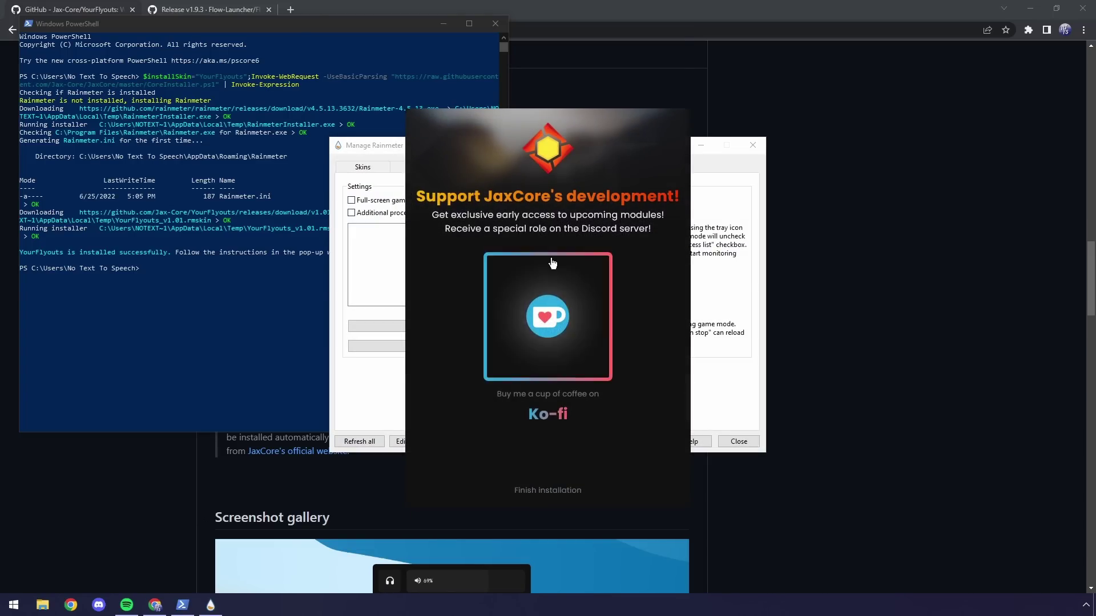
pyautogui.click(546, 490)
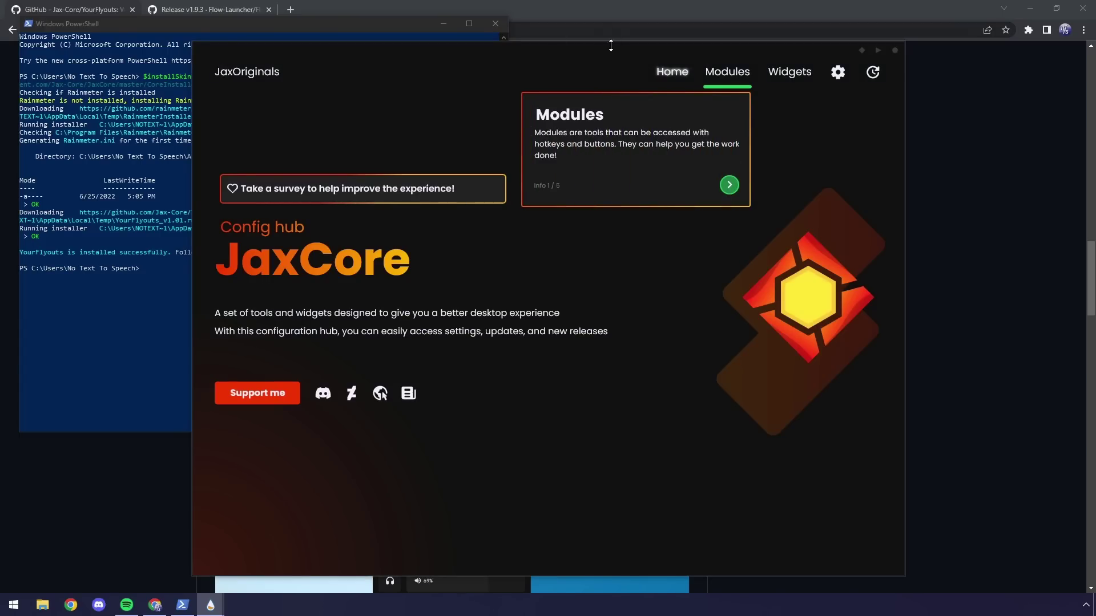
# Enable Rainmeter game mode for full-screen games, then minimize PowerShell and Chrome.
pyautogui.moveTo(610, 46); pyautogui.dragTo(608, 286)
pyautogui.click(454, 170)
pyautogui.moveTo(334, 135); pyautogui.dragTo(231, 70)
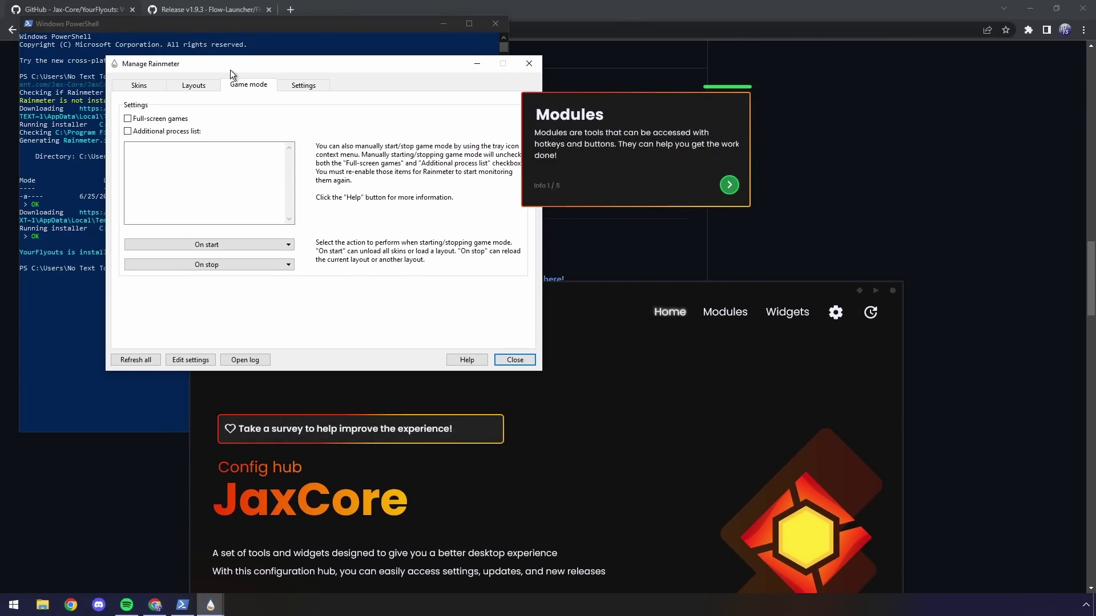
pyautogui.click(128, 119)
pyautogui.click(530, 63)
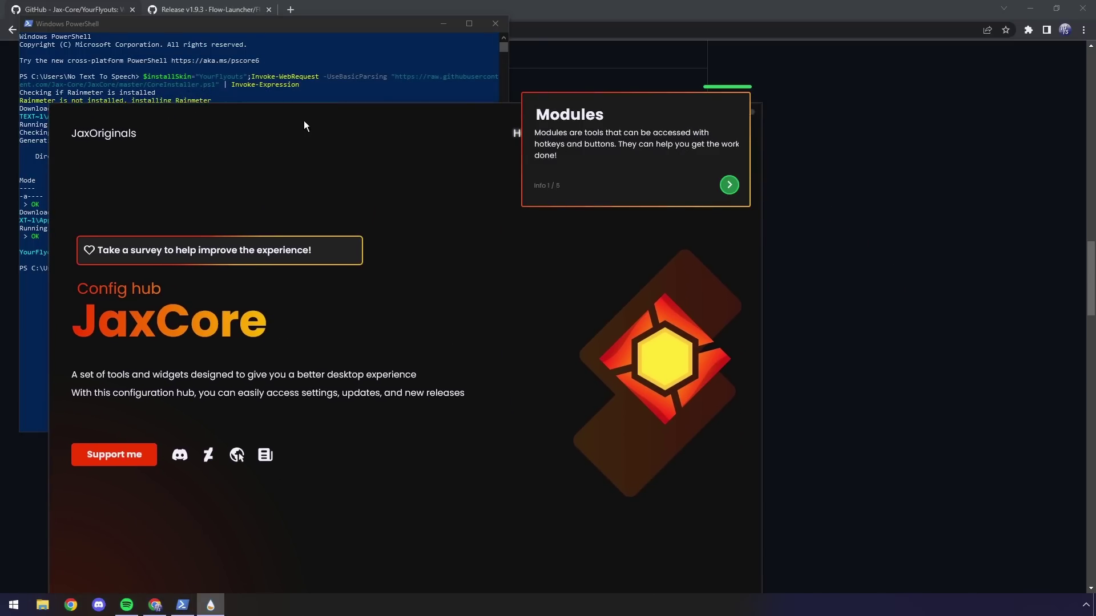
pyautogui.click(443, 24)
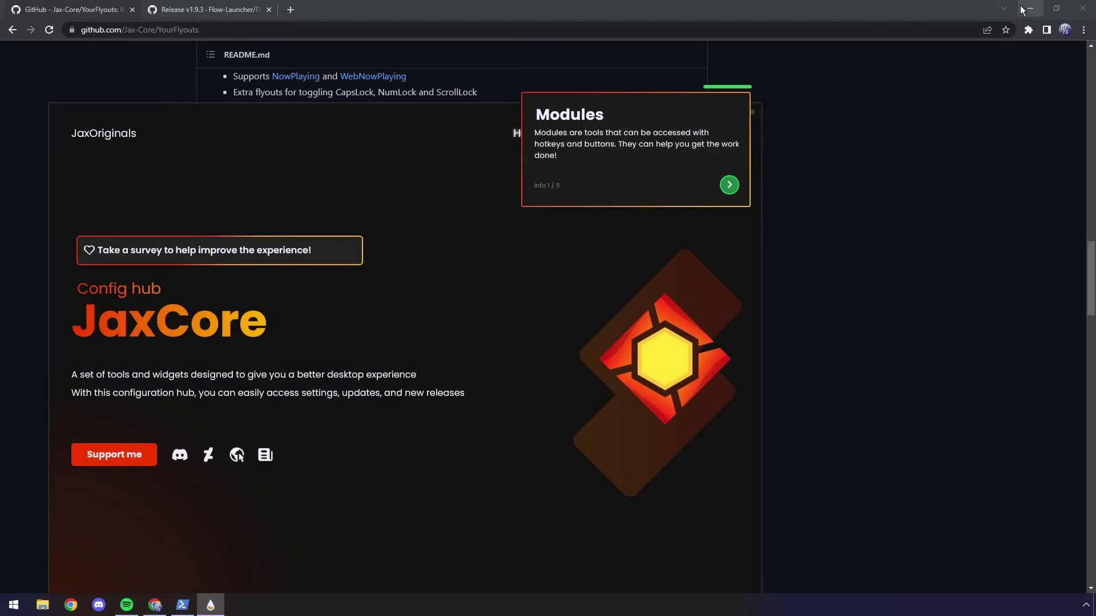
pyautogui.click(1021, 10)
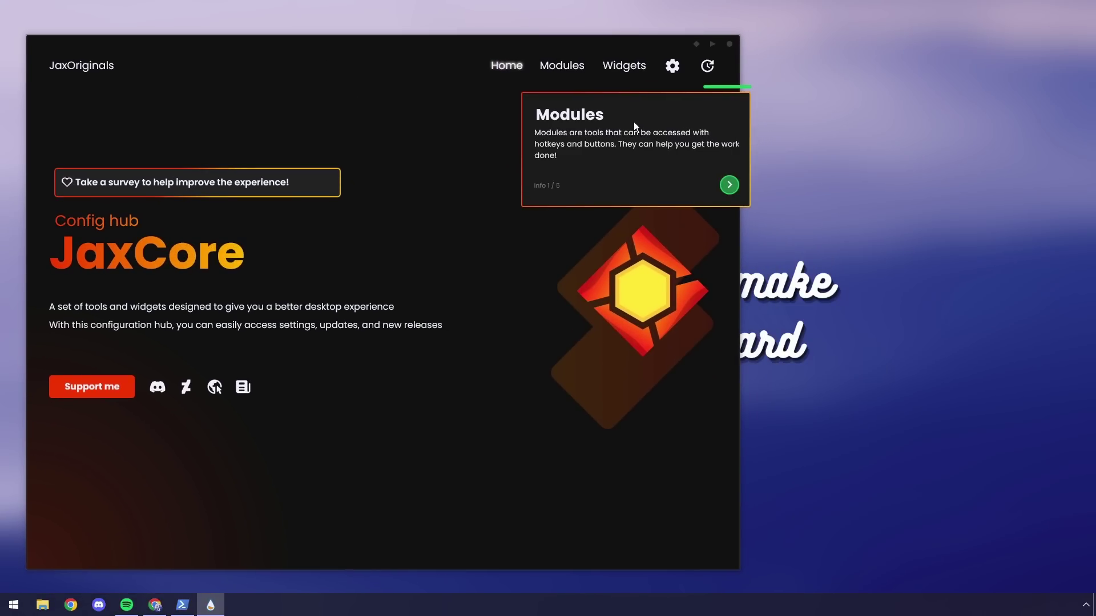
# Dismiss the five JaxCore intro info cards.
pyautogui.click(728, 186)
pyautogui.click(793, 184)
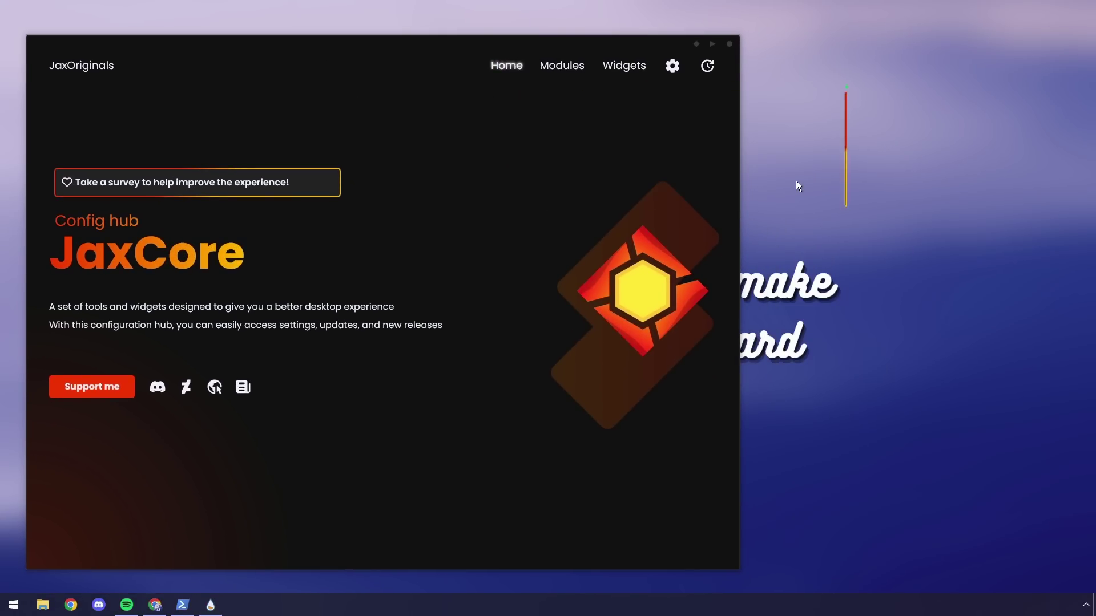
pyautogui.click(824, 185)
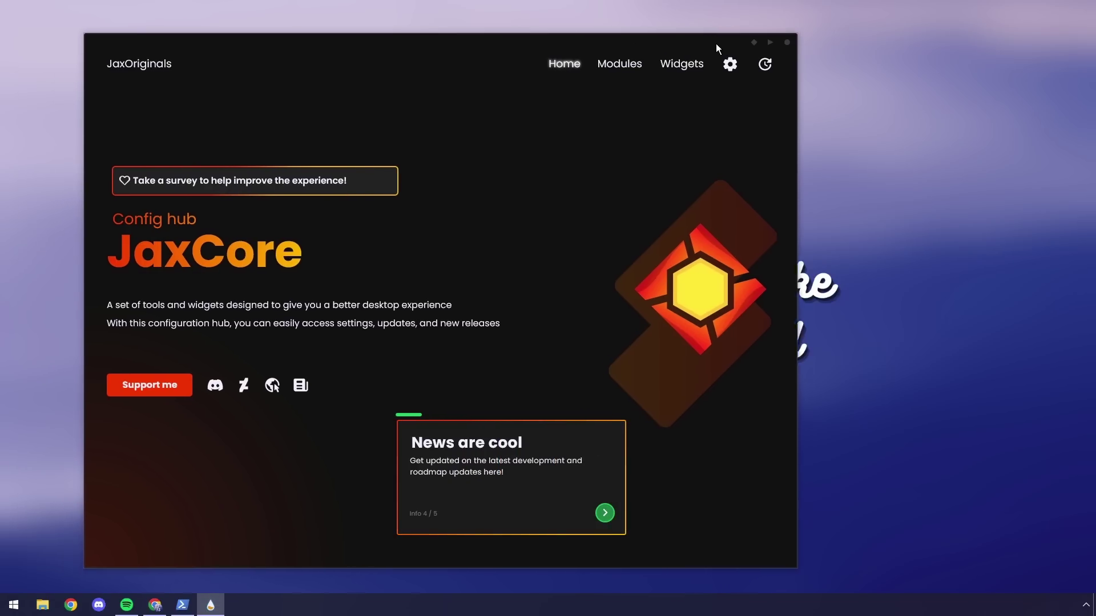
pyautogui.moveTo(717, 48); pyautogui.dragTo(832, 52)
pyautogui.click(606, 511)
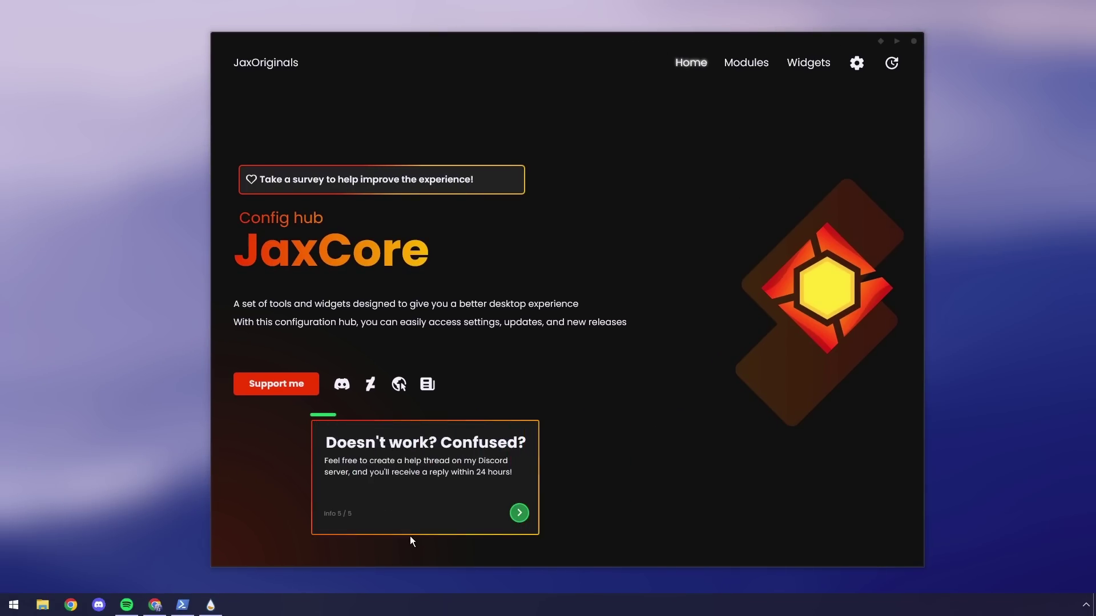
pyautogui.click(516, 514)
# Open the YourFlyouts module from the Modules list.
pyautogui.moveTo(606, 66); pyautogui.dragTo(520, 69)
pyautogui.click(658, 64)
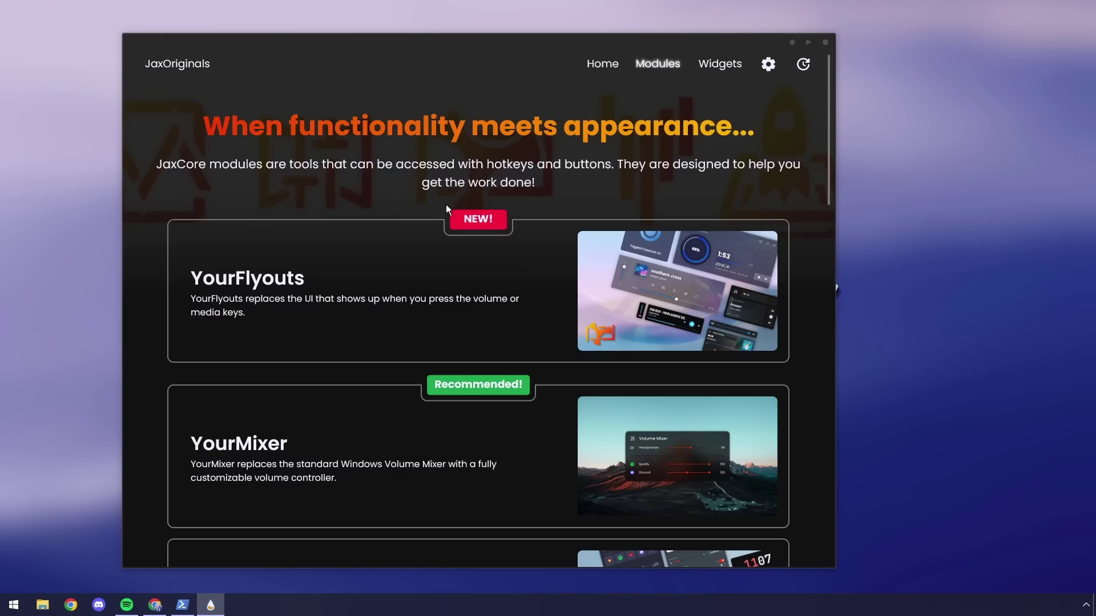
pyautogui.click(357, 295)
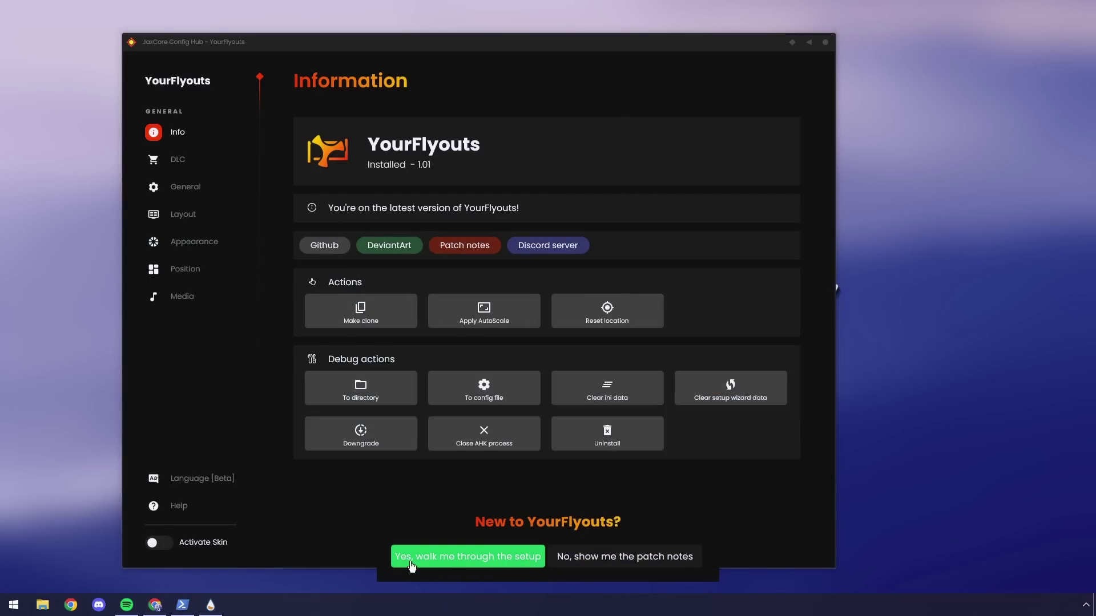
# Start guided setup choosing Windows API media, Transitional+ animations and no brightness flyout.
pyautogui.click(485, 557)
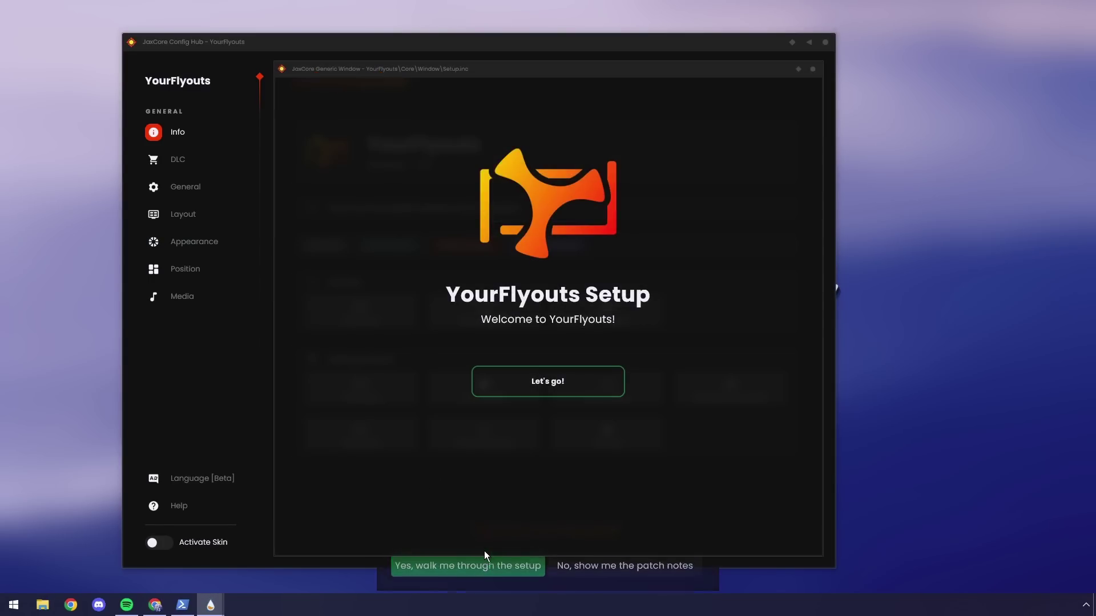
pyautogui.click(567, 390)
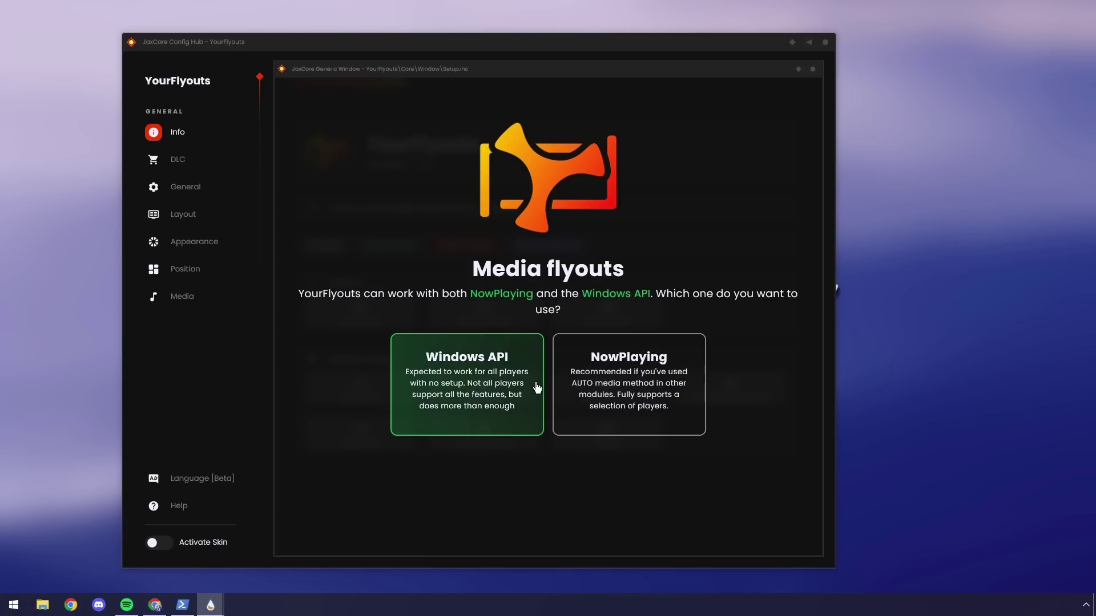
pyautogui.click(475, 374)
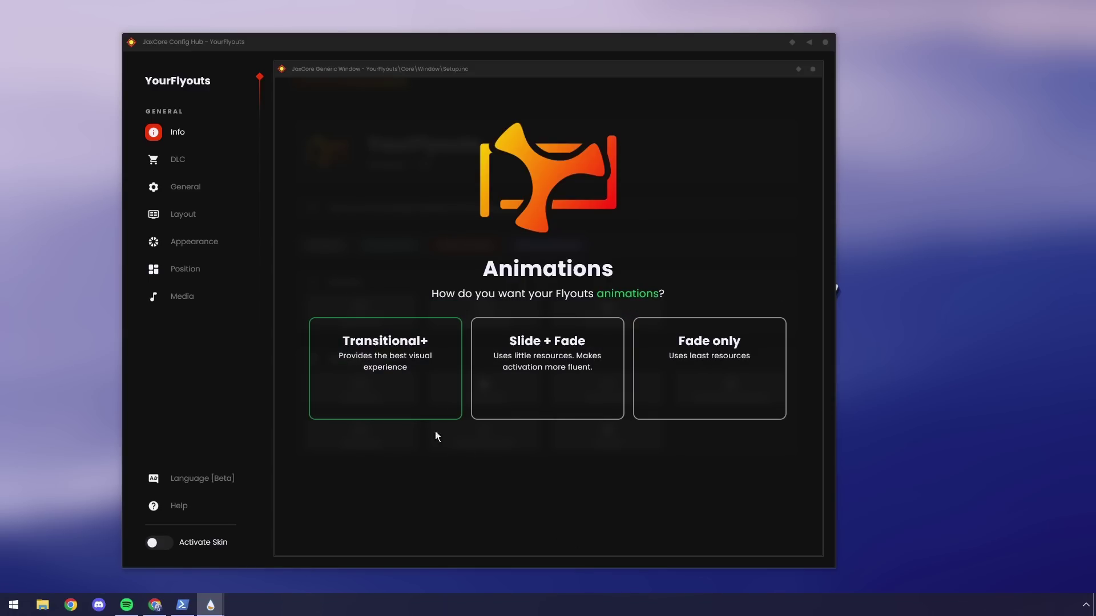
pyautogui.click(435, 406)
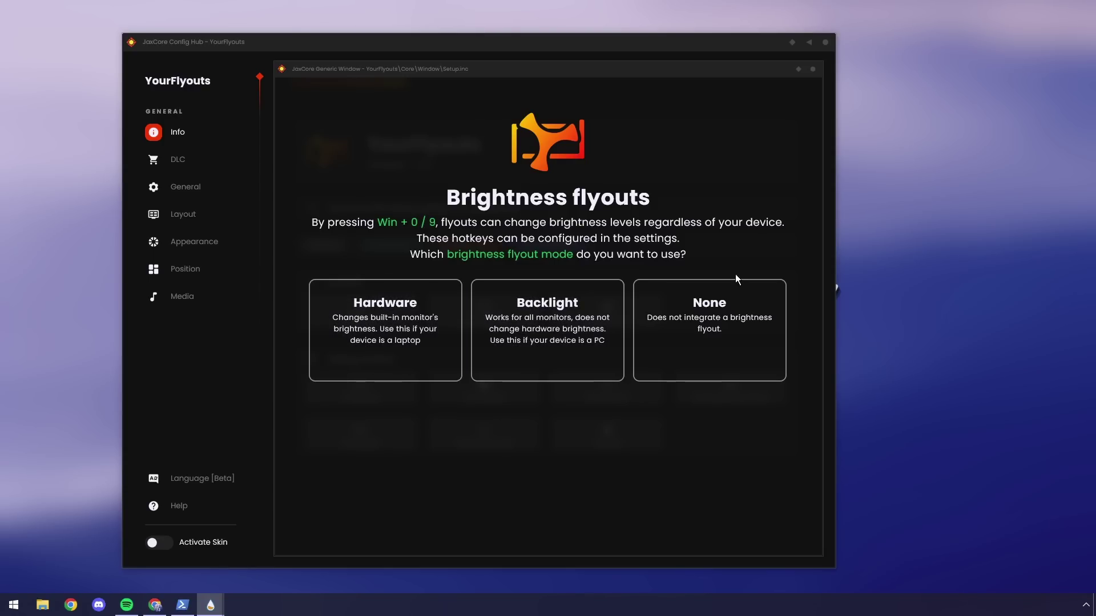
pyautogui.click(742, 355)
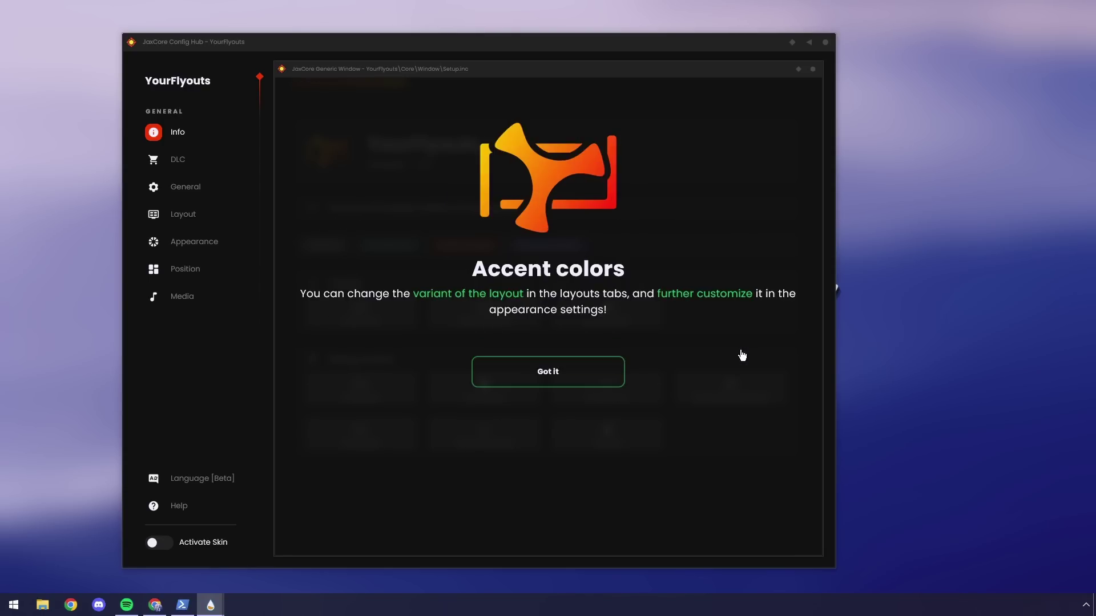
# Acknowledge the accent color, appearance and behavioral customization tips.
pyautogui.click(542, 382)
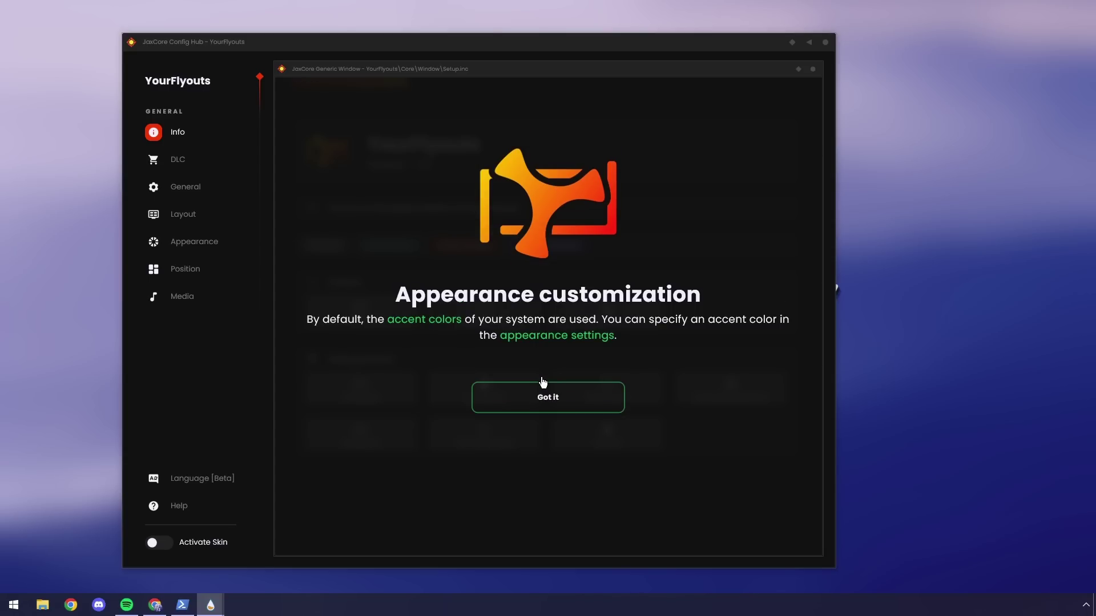
pyautogui.click(536, 414)
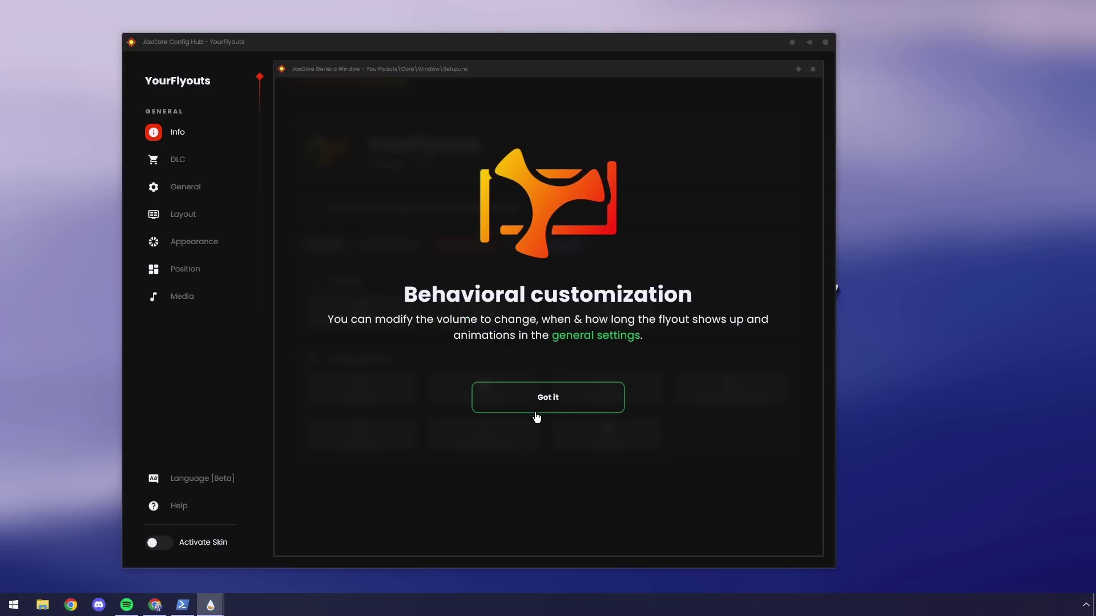
pyautogui.click(536, 398)
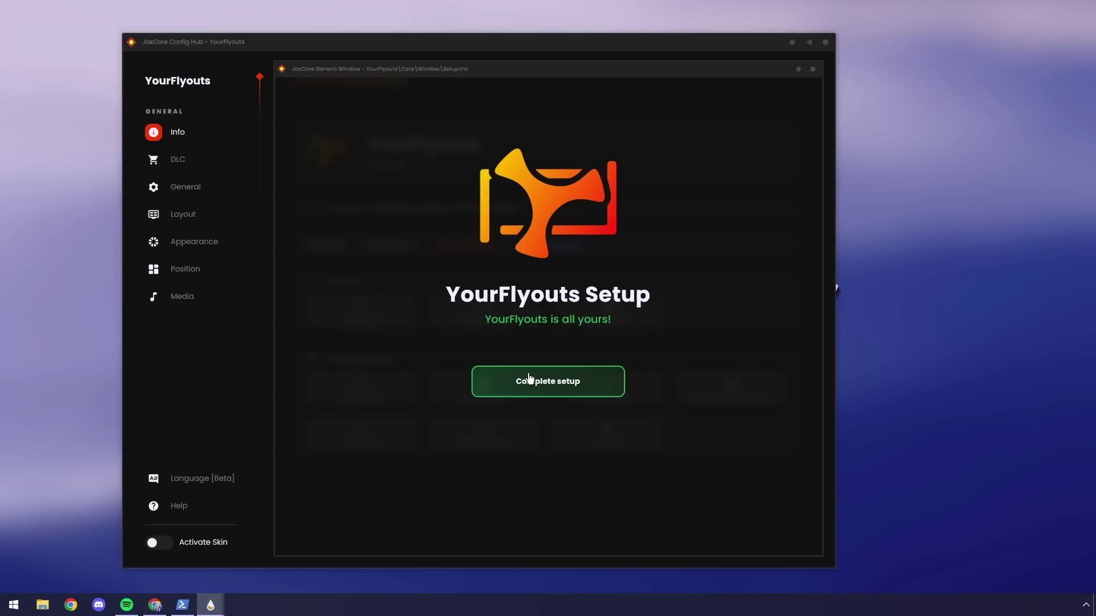
# Finish the walkthrough and browse the default bundled layouts, including Amber, on the Layout page.
pyautogui.click(529, 380)
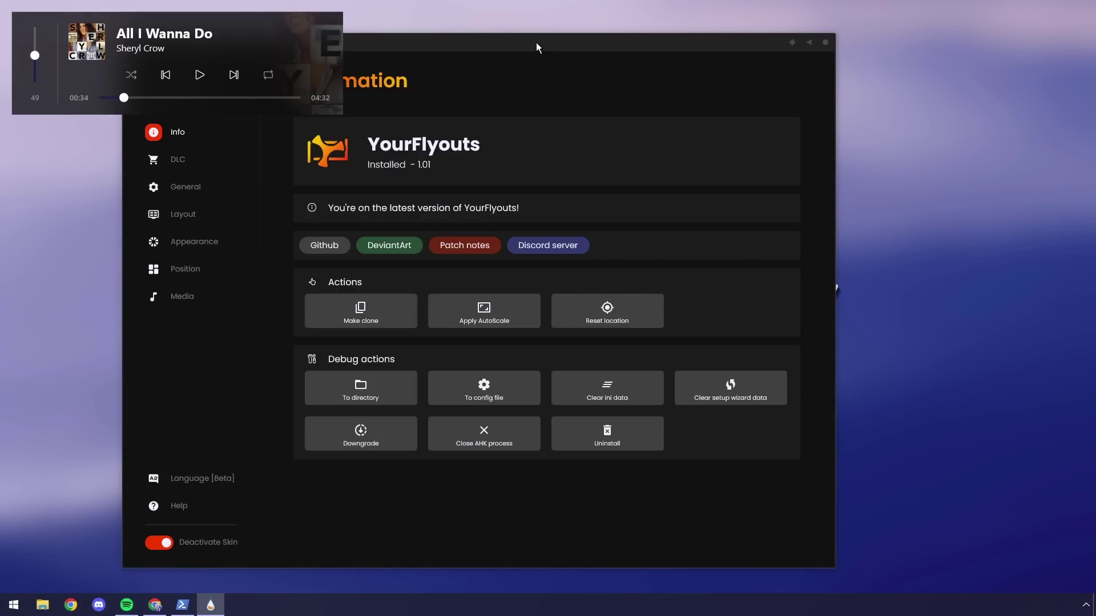
pyautogui.moveTo(351, 48); pyautogui.dragTo(393, 44)
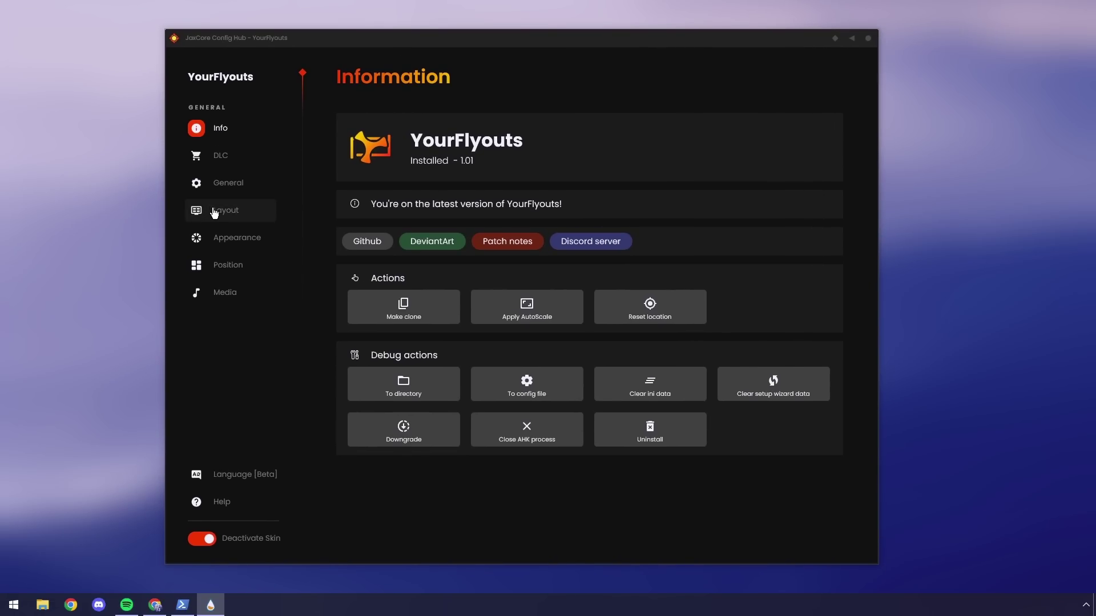
pyautogui.click(218, 211)
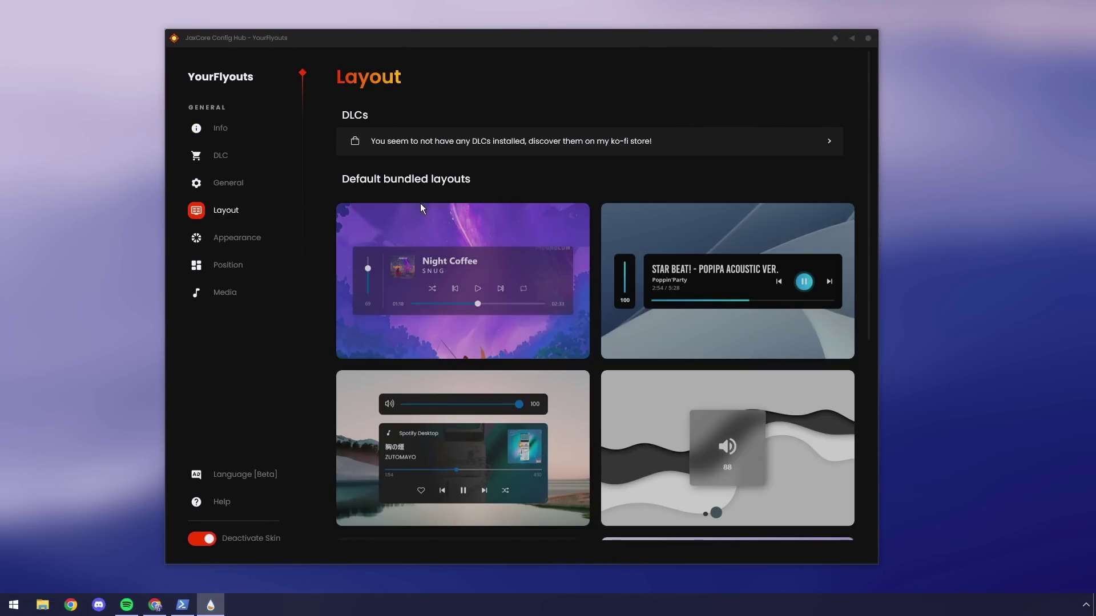
pyautogui.scroll(-6, 564, 238)
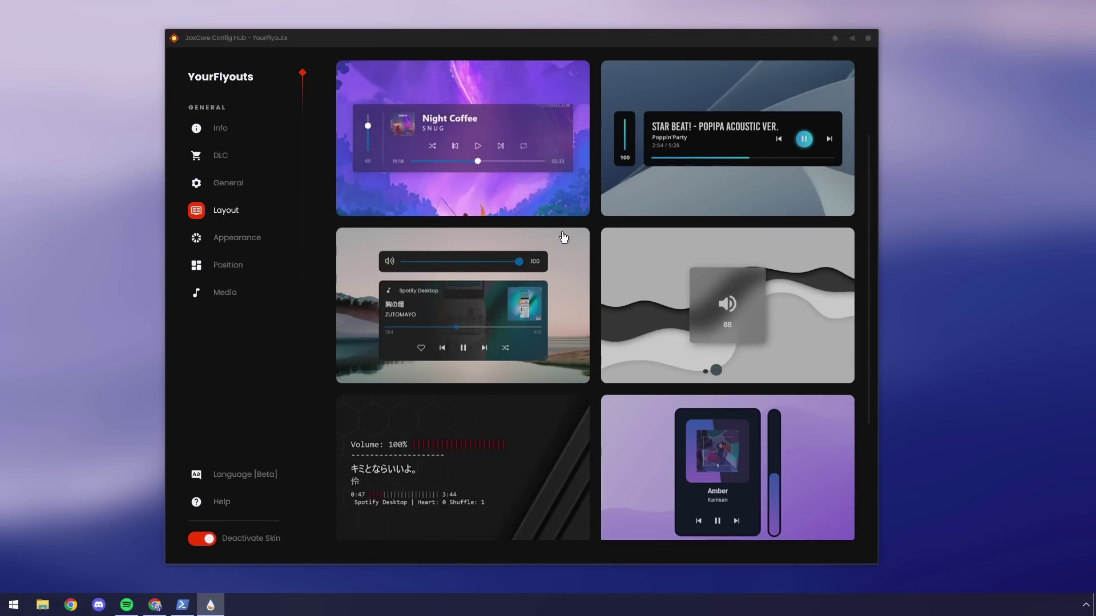
pyautogui.scroll(6, 561, 237)
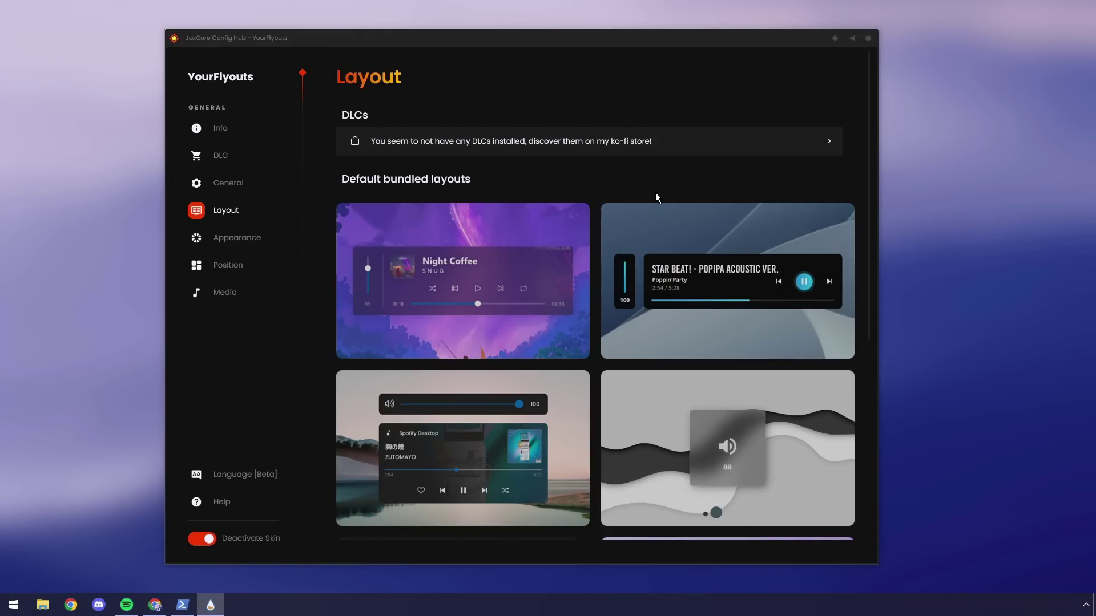
pyautogui.scroll(-5, 659, 211)
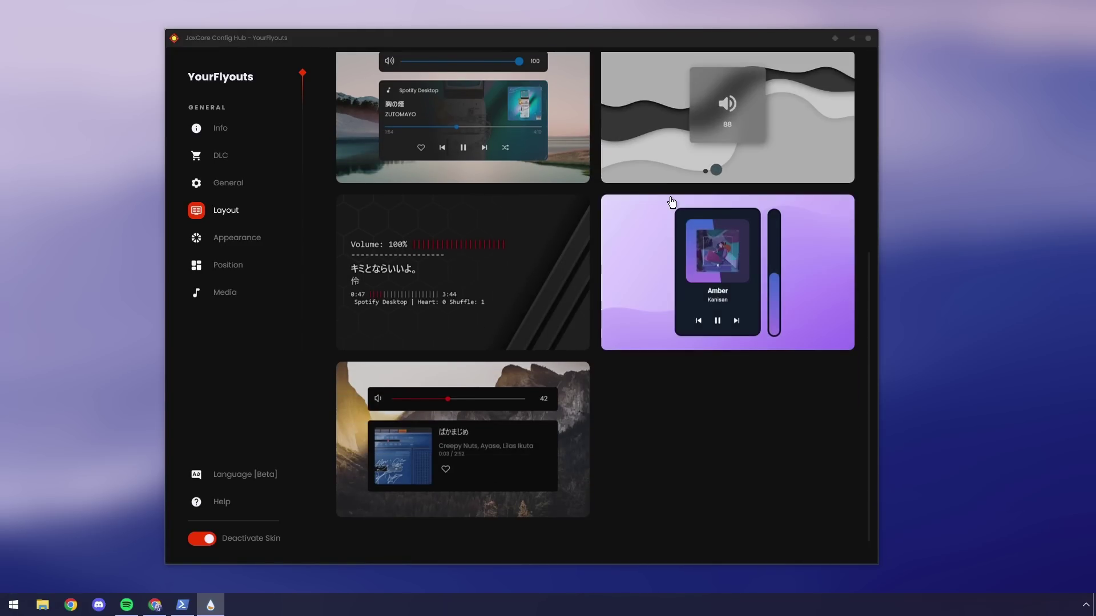
pyautogui.scroll(2, 677, 342)
pyautogui.scroll(2, 692, 381)
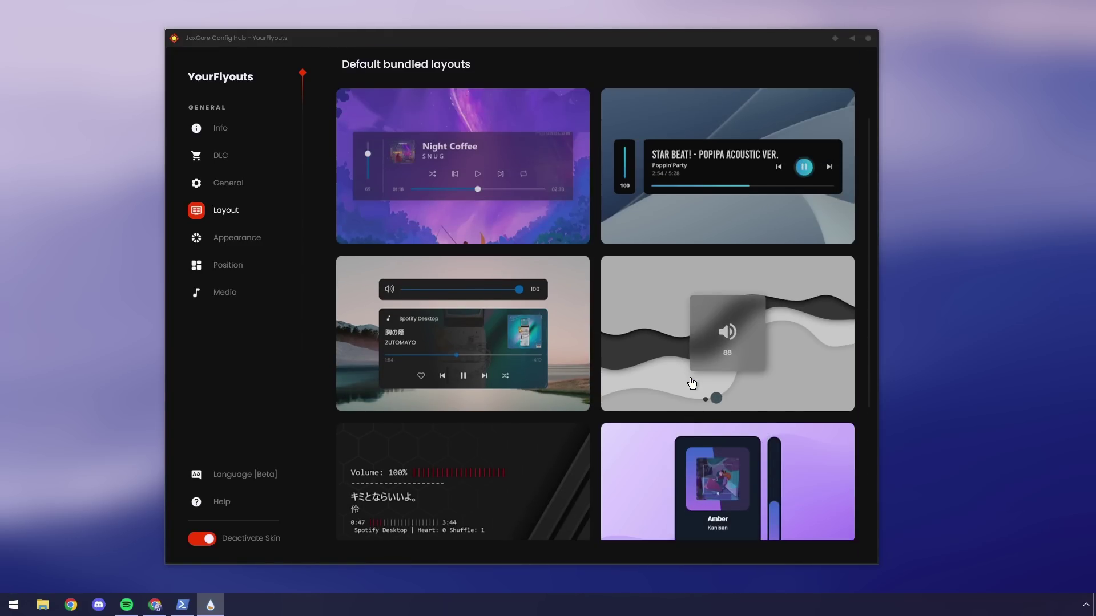
pyautogui.scroll(-2, 692, 382)
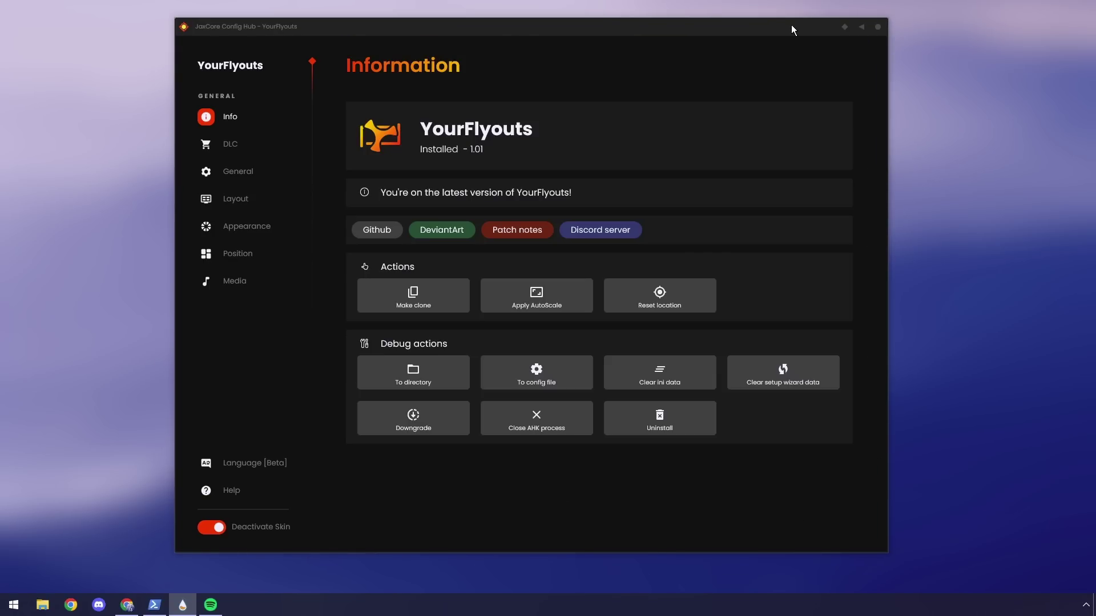
# Trigger the flyout with volume keys, then resume playback and skip to Lovely Day by Bill Withers.
pyautogui.press('XF86AudioRaiseVolume')
pyautogui.press('XF86AudioRaiseVolume')
pyautogui.press('XF86AudioRaiseVolume')
pyautogui.press('XF86AudioRaiseVolume')
pyautogui.press('XF86AudioRaiseVolume')
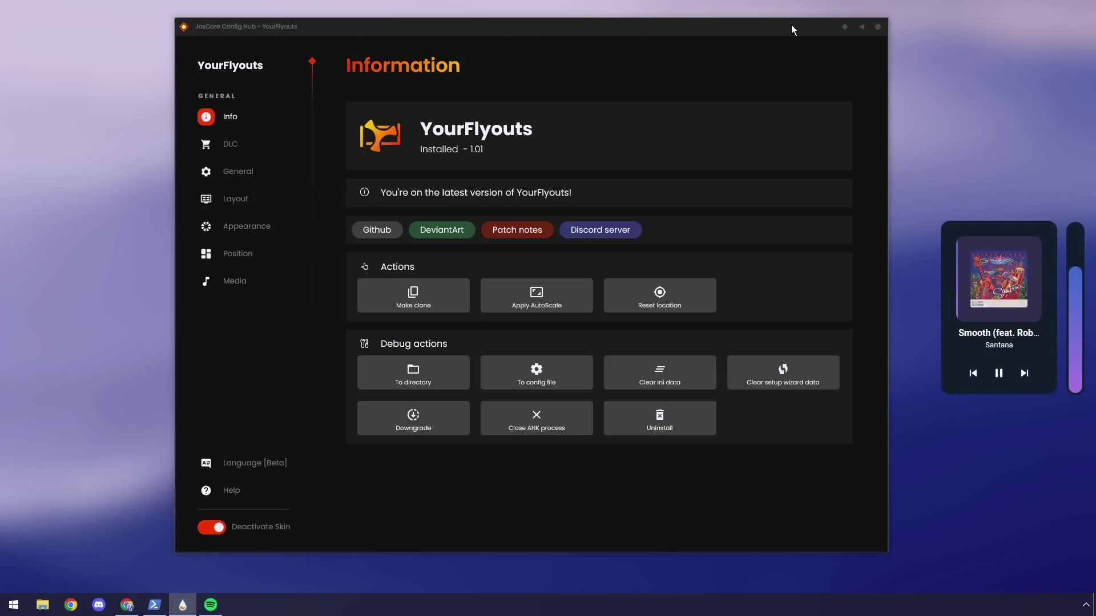
pyautogui.press('XF86AudioLowerVolume')
pyautogui.press('XF86AudioLowerVolume')
pyautogui.press('XF86AudioLowerVolume')
pyautogui.press('XF86AudioLowerVolume')
pyautogui.press('XF86AudioLowerVolume')
pyautogui.press('XF86AudioLowerVolume')
pyautogui.press('XF86AudioLowerVolume')
pyautogui.press('XF86AudioLowerVolume')
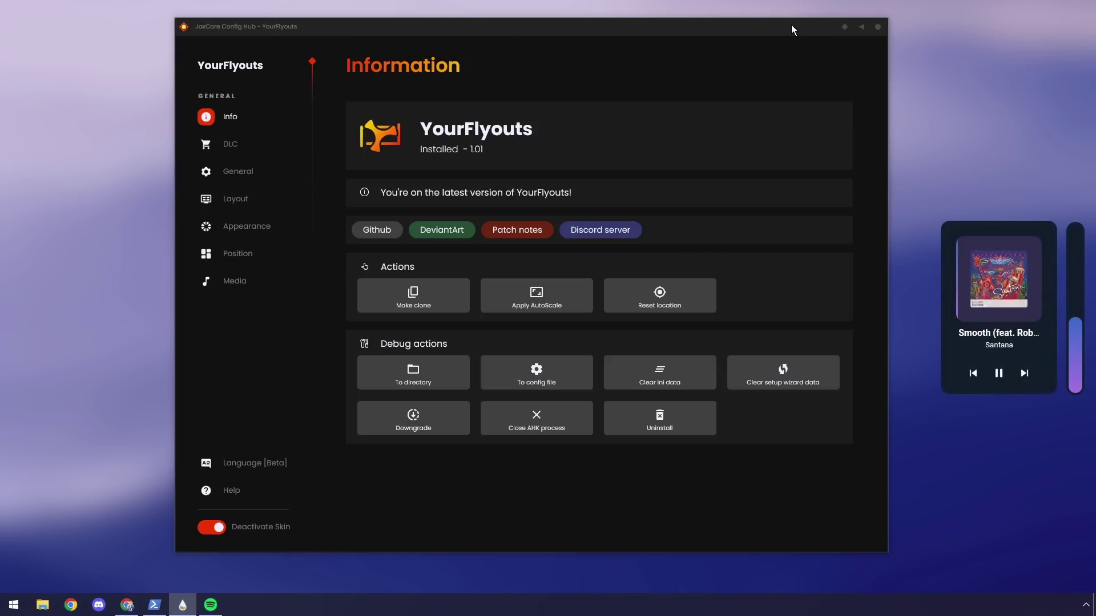
pyautogui.press('XF86AudioRaiseVolume')
pyautogui.press('XF86AudioRaiseVolume')
pyautogui.press('XF86AudioRaiseVolume')
pyautogui.press('XF86AudioRaiseVolume')
pyautogui.press('XF86AudioRaiseVolume')
pyautogui.press('XF86AudioRaiseVolume')
pyautogui.press('XF86AudioRaiseVolume')
pyautogui.press('XF86AudioLowerVolume')
pyautogui.press('XF86AudioLowerVolume')
pyautogui.press('XF86AudioLowerVolume')
pyautogui.press('XF86AudioLowerVolume')
pyautogui.press('XF86AudioLowerVolume')
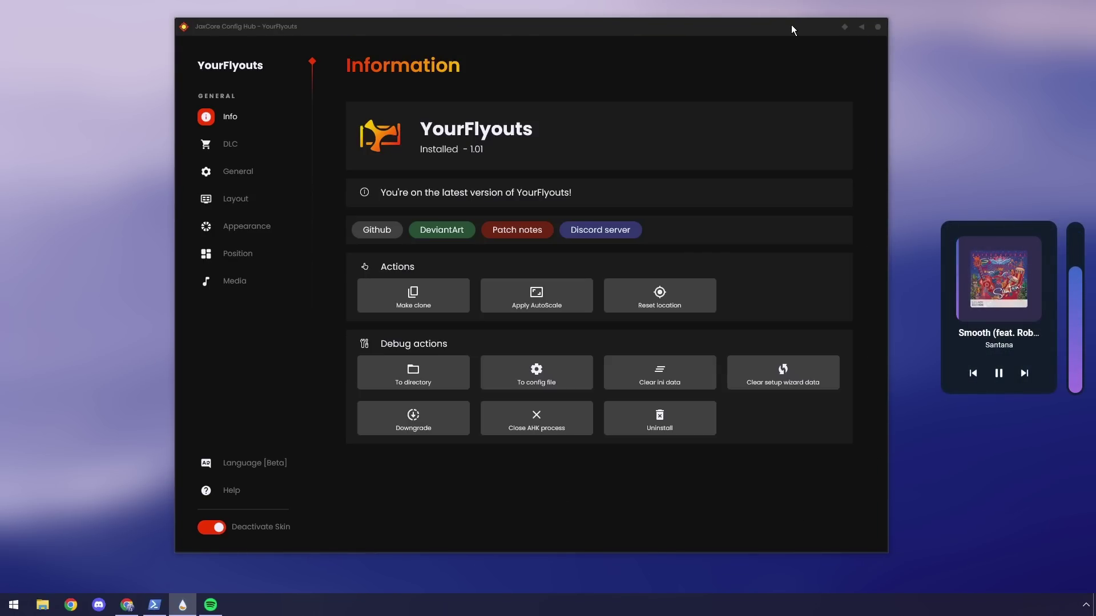
pyautogui.press('XF86AudioNext')
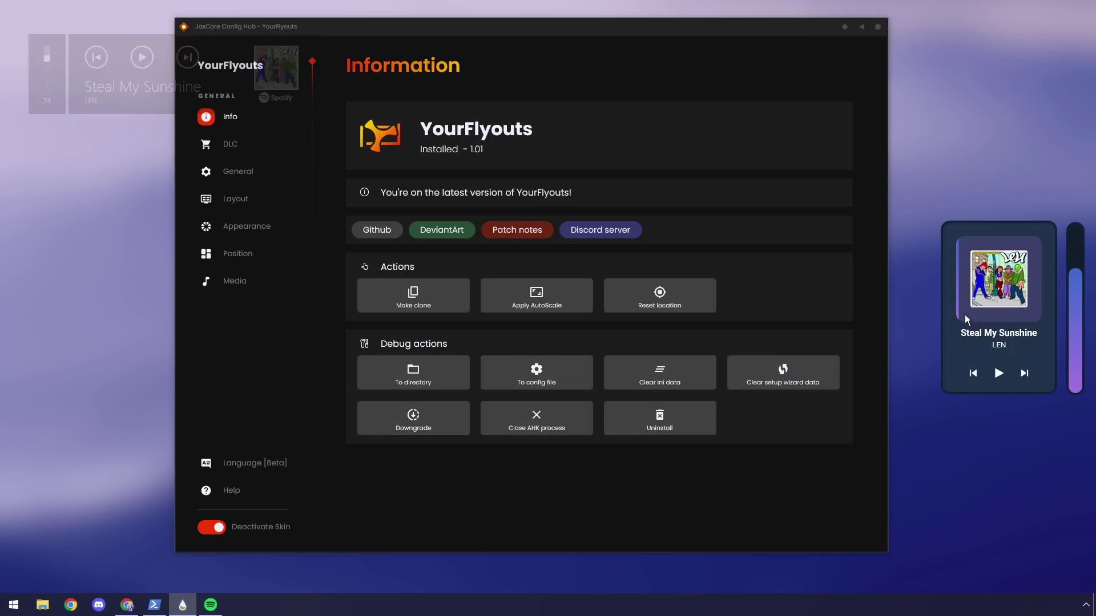
pyautogui.click(996, 372)
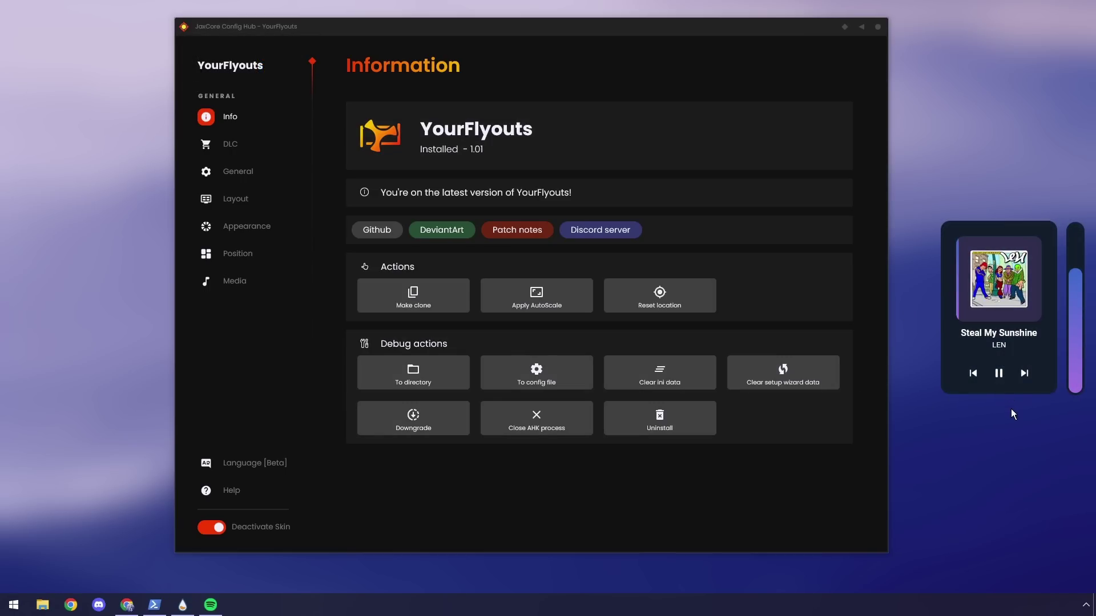
pyautogui.click(1024, 374)
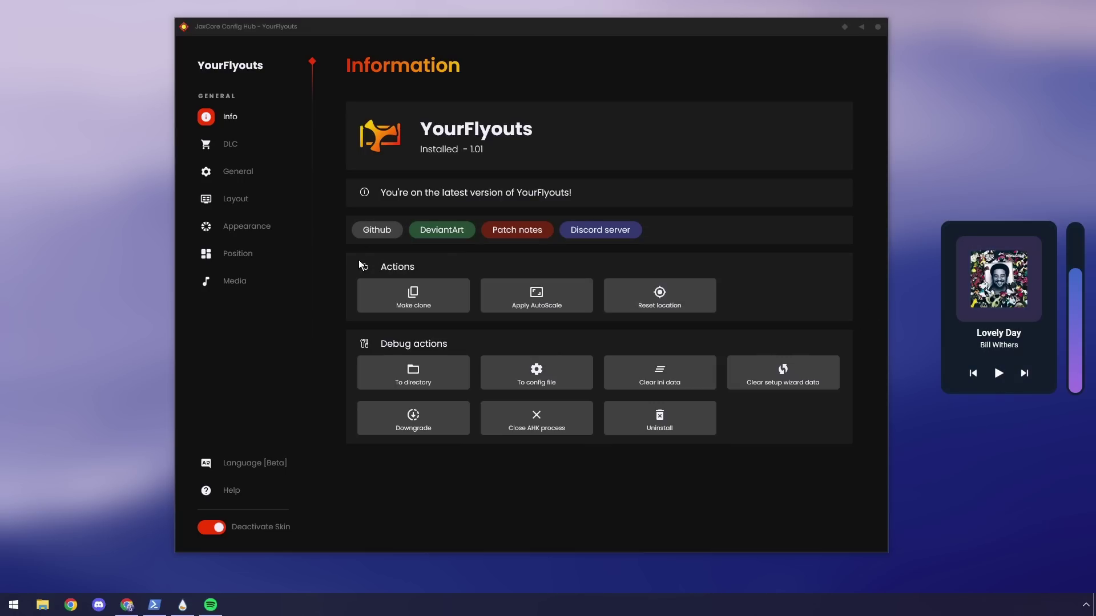
# Change Accent color 1 from purple to pink E3719B, then pause the music.
pyautogui.click(249, 232)
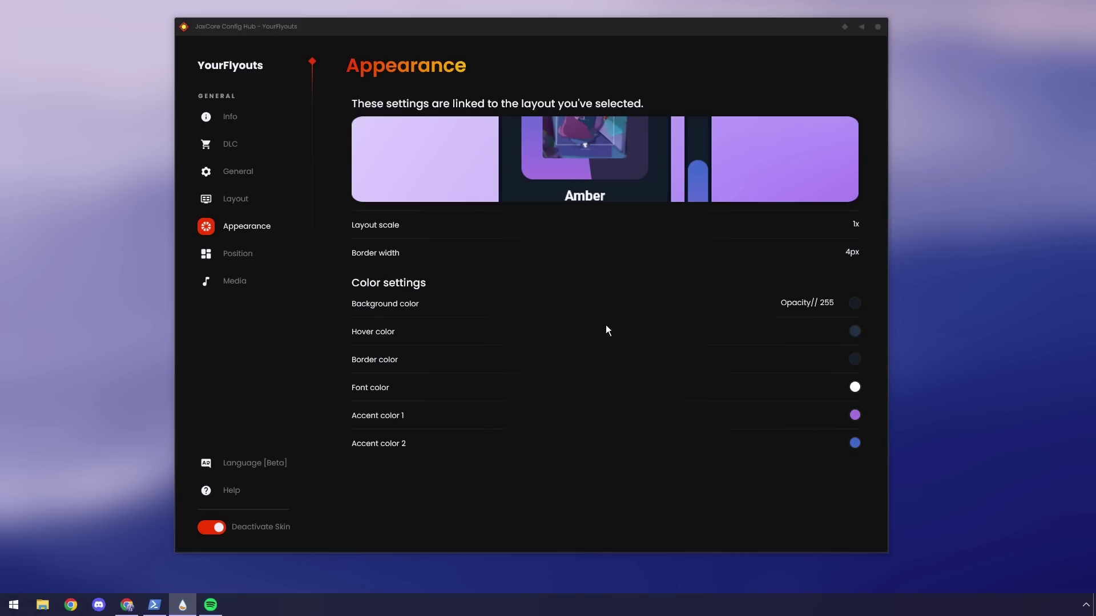
pyautogui.click(855, 415)
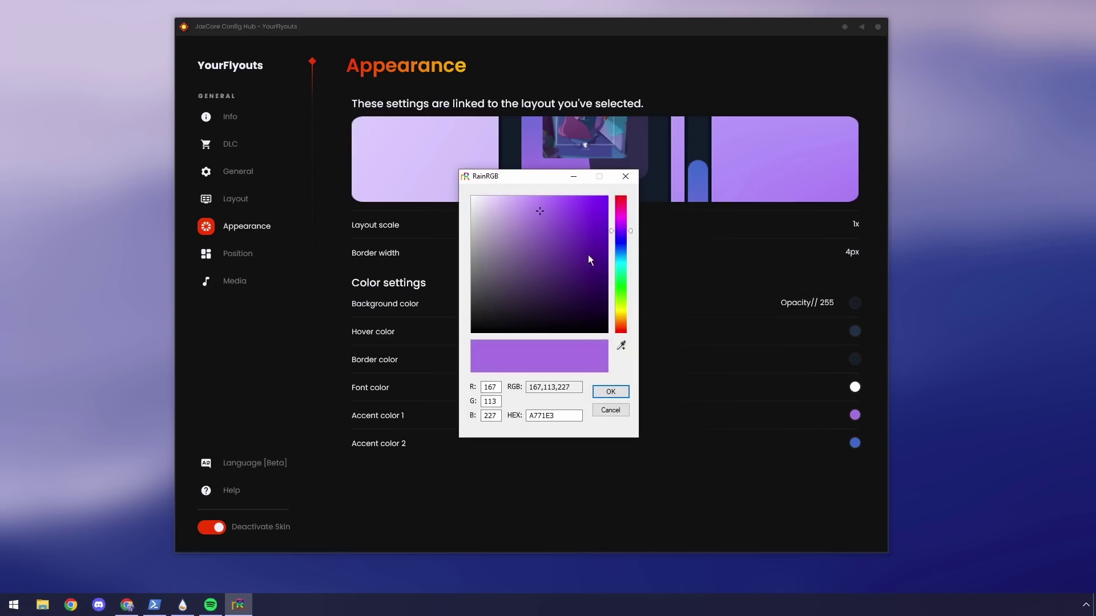
pyautogui.moveTo(623, 225); pyautogui.dragTo(620, 210)
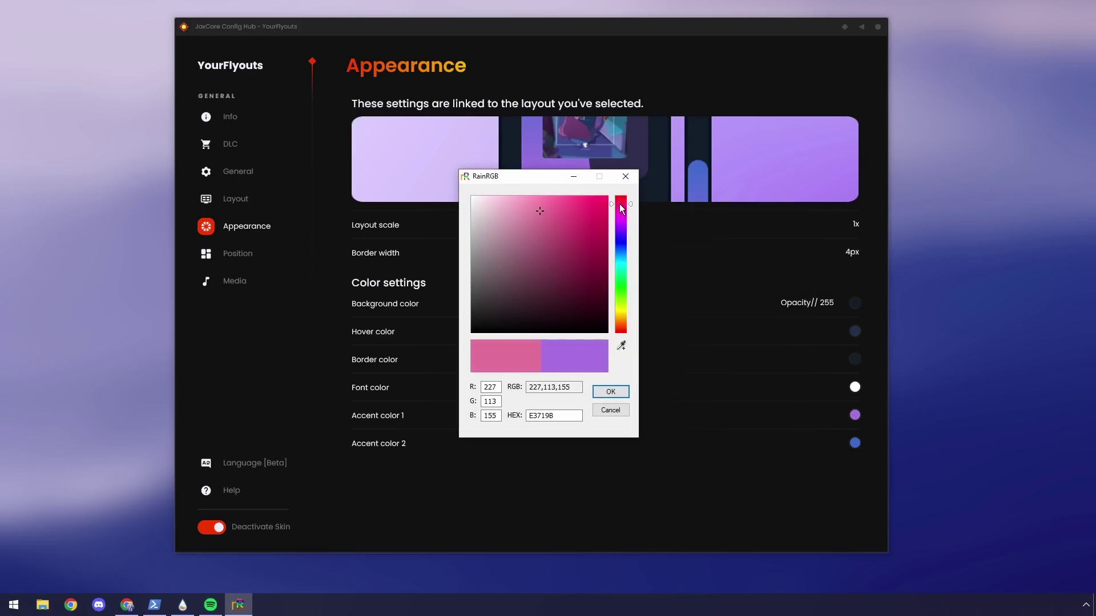
pyautogui.click(618, 392)
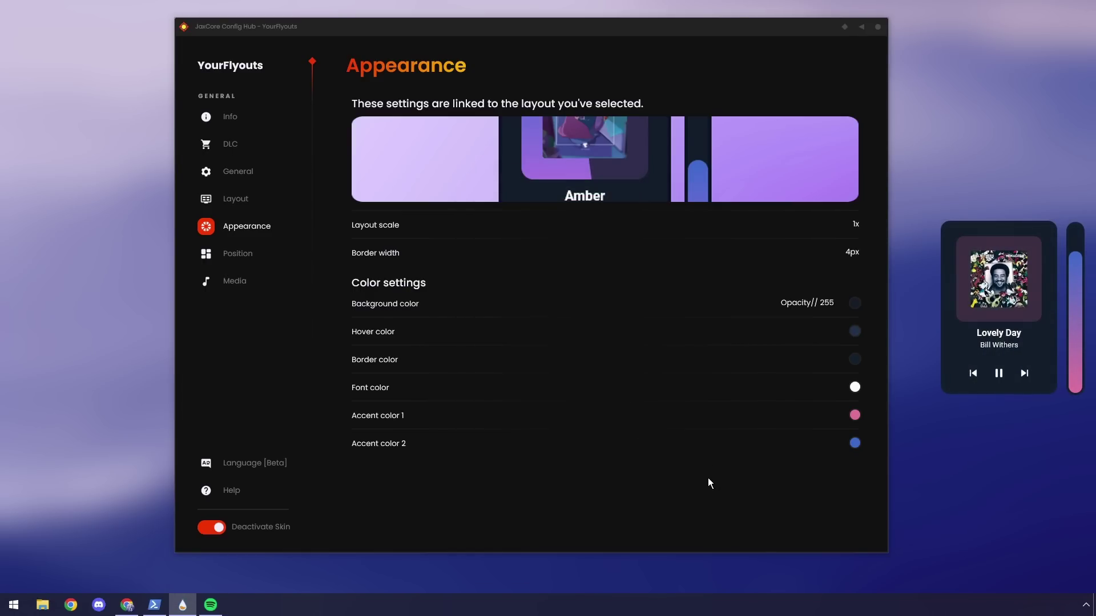
pyautogui.click(998, 374)
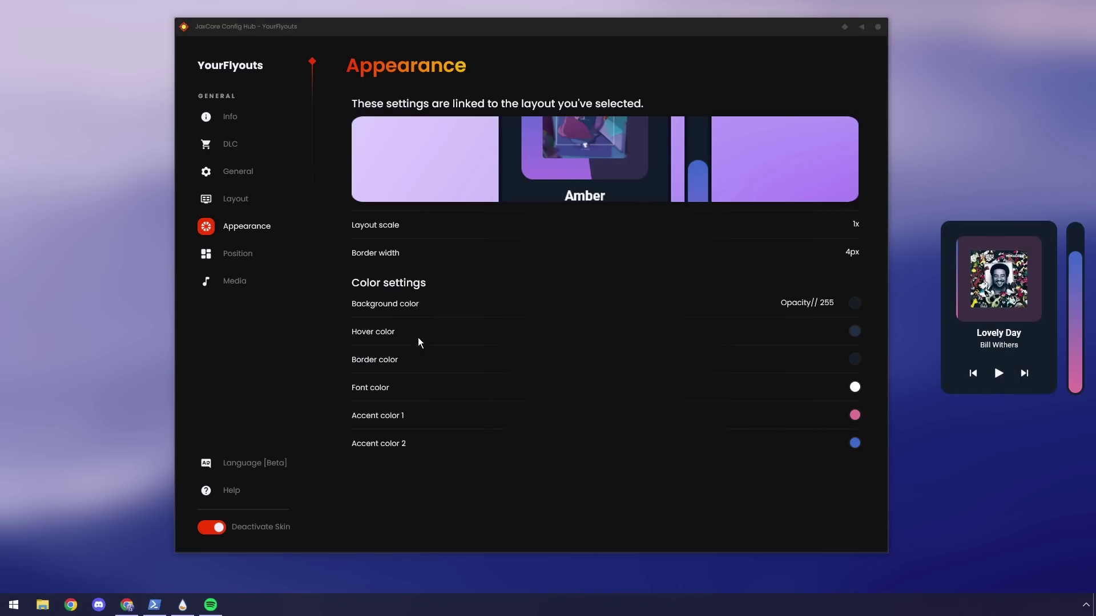
# Anchor the flyout to the top-left corner, preview it, and pause playback.
pyautogui.click(255, 259)
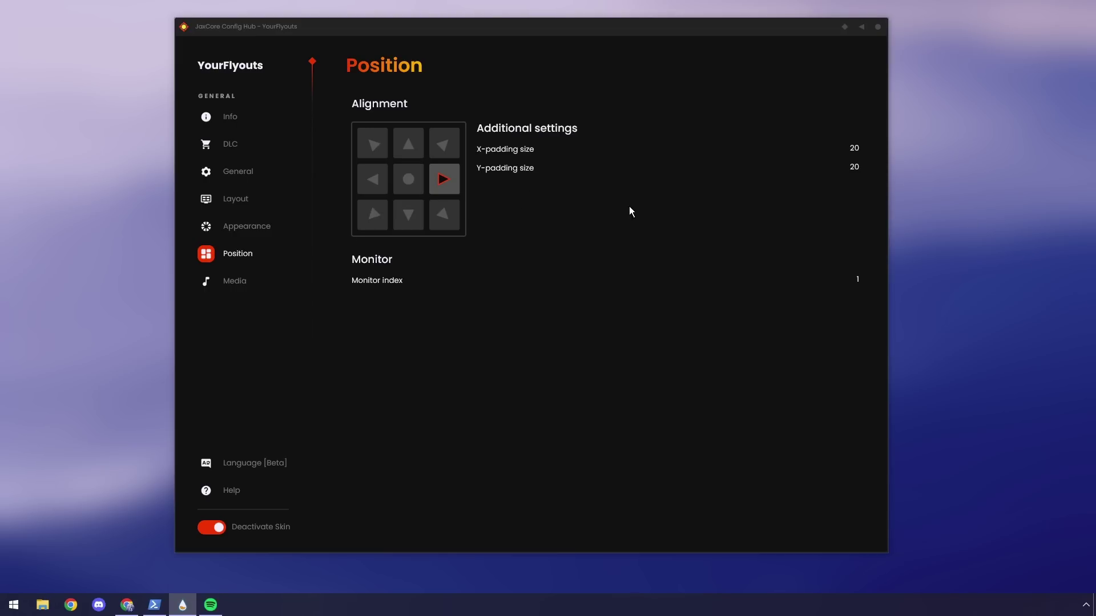
pyautogui.click(372, 149)
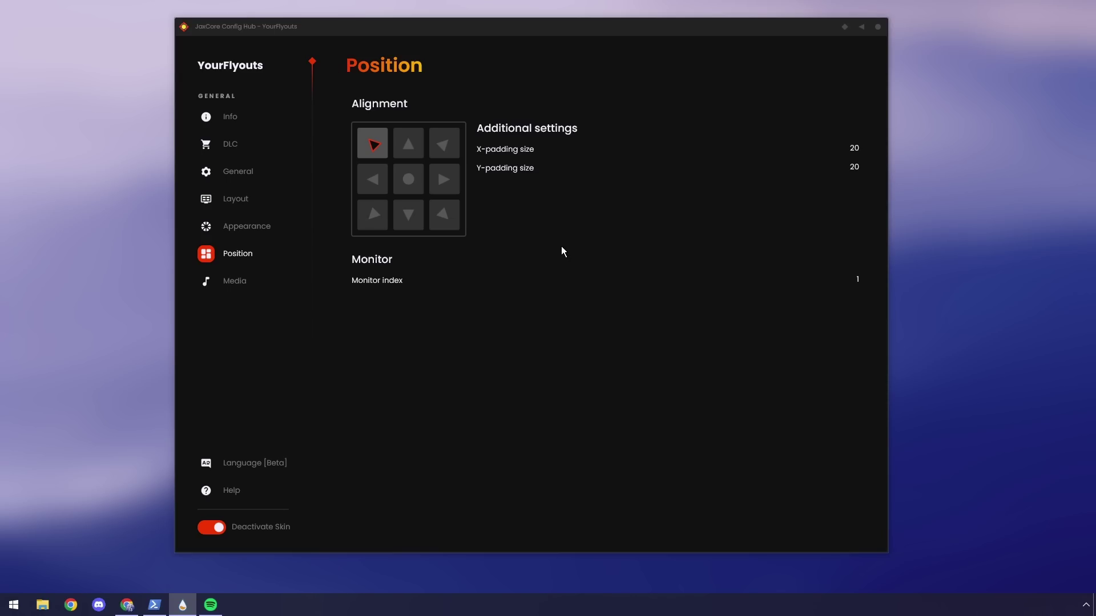
pyautogui.click(375, 147)
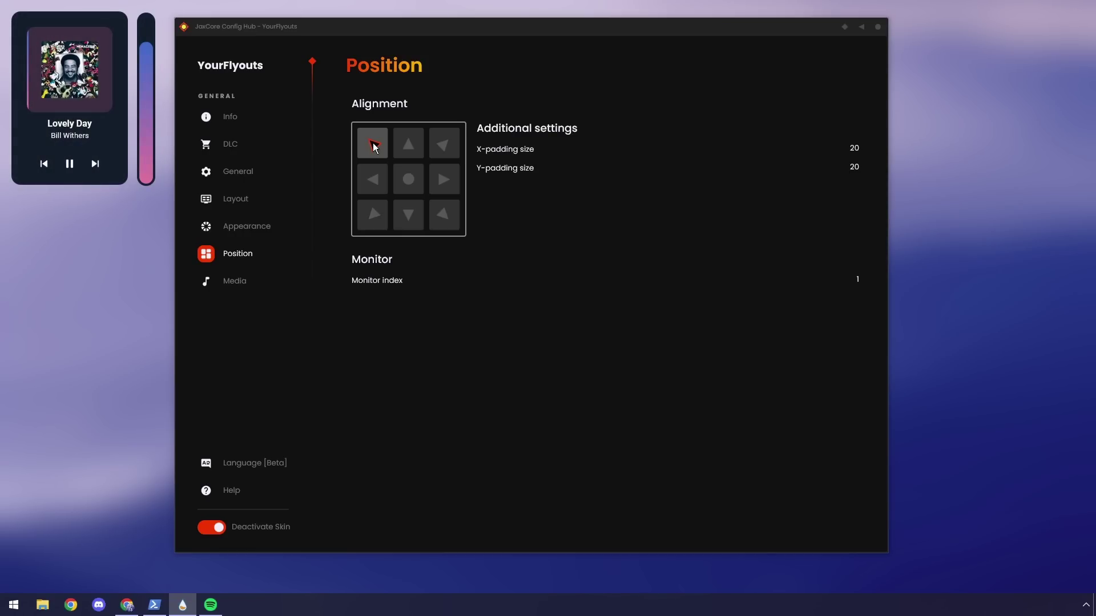
pyautogui.press('XF86AudioPlay')
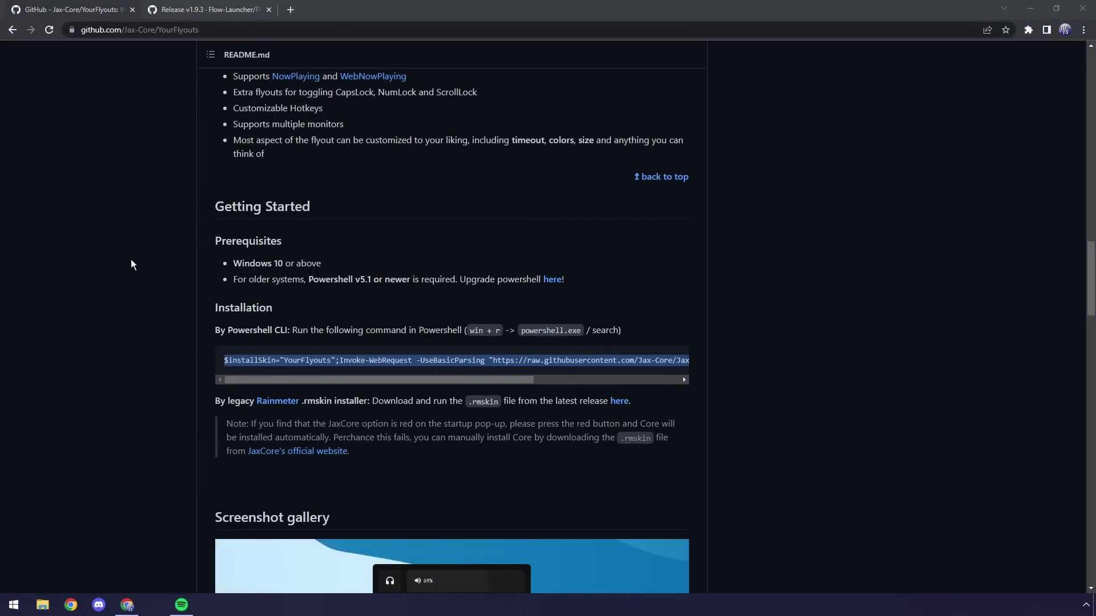
# Close PowerShell and download Flow-Launcher-Setup.exe from the v1.9.3 release assets on GitHub.
pyautogui.click(282, 6)
pyautogui.scroll(6, 114, 383)
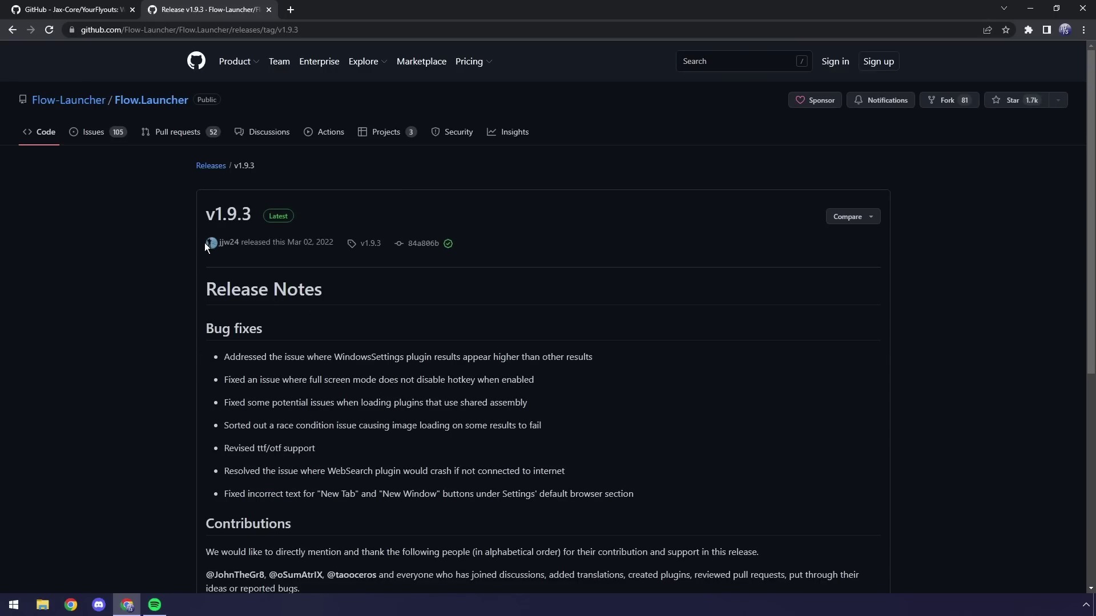
pyautogui.click(215, 166)
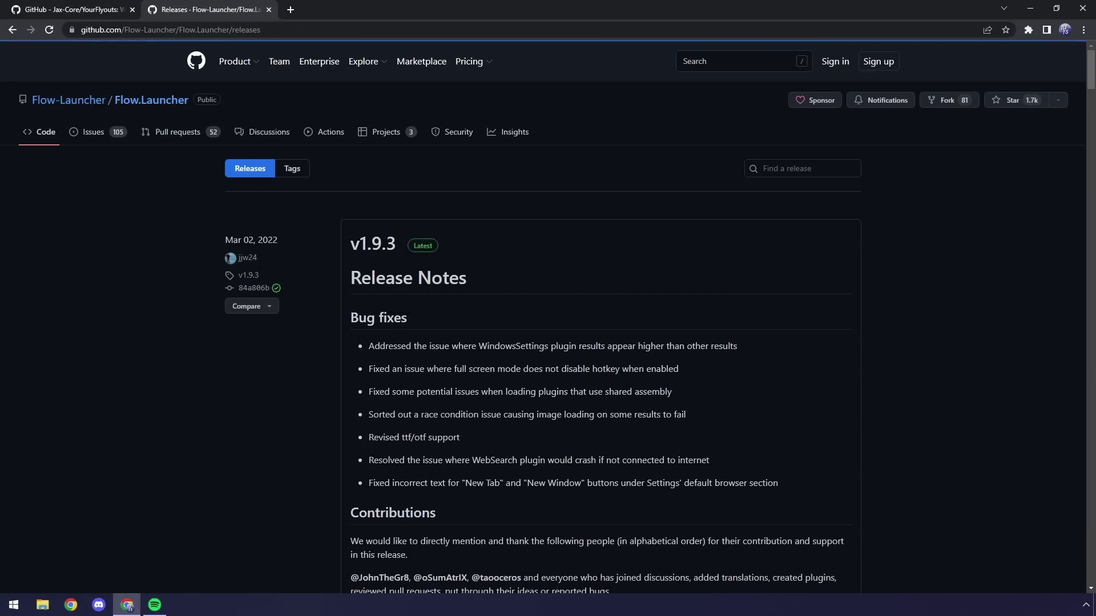
pyautogui.scroll(-6, 443, 210)
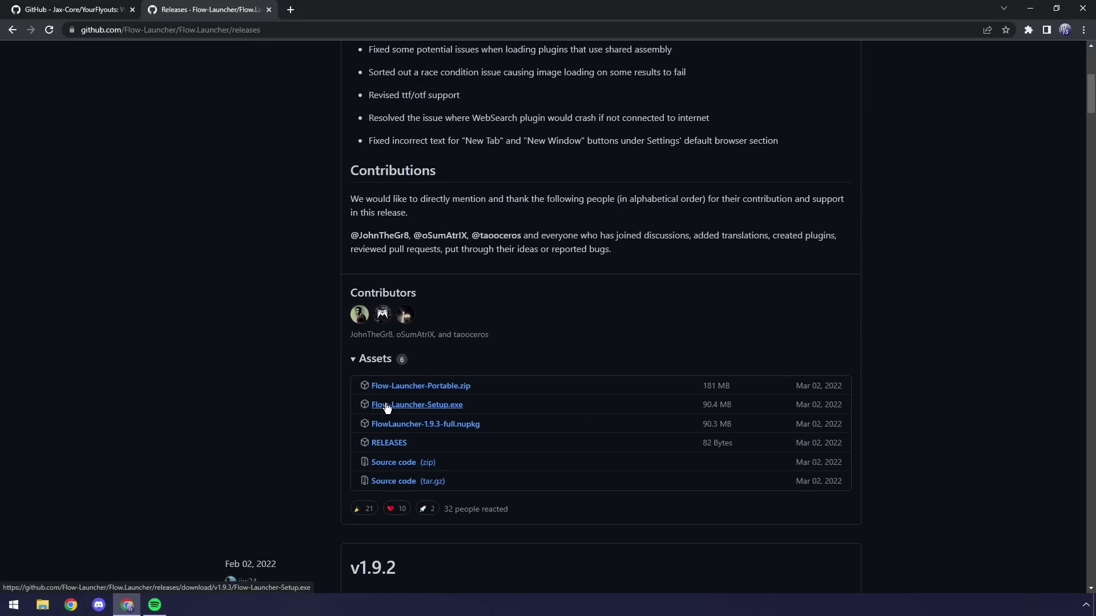
pyautogui.click(430, 409)
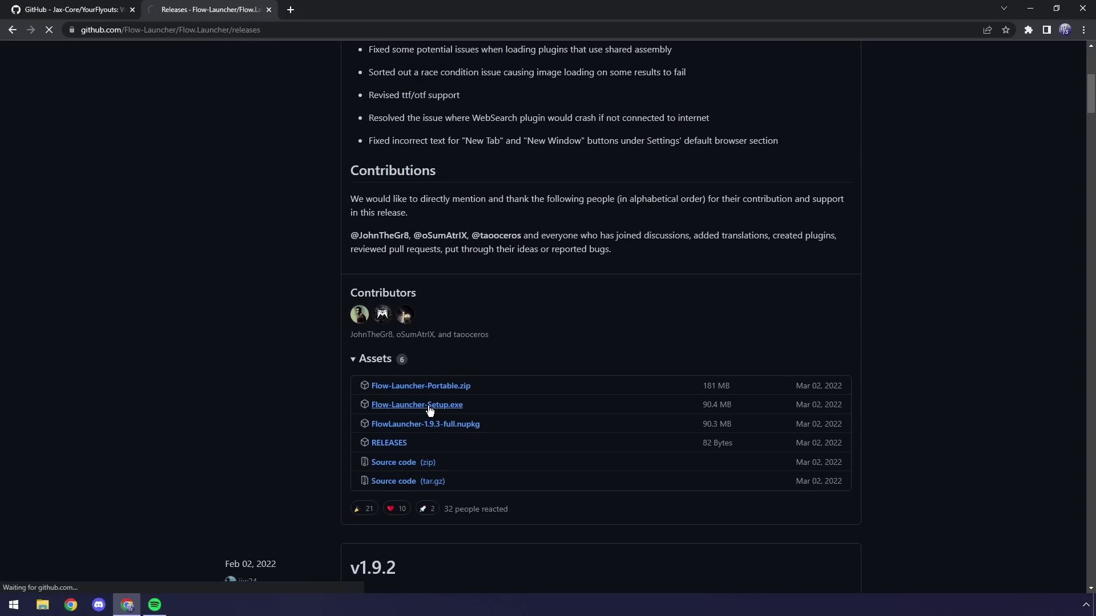
# Run the downloaded Flow Launcher installer and minimize the browser to reveal the welcome wizard.
pyautogui.click(60, 577)
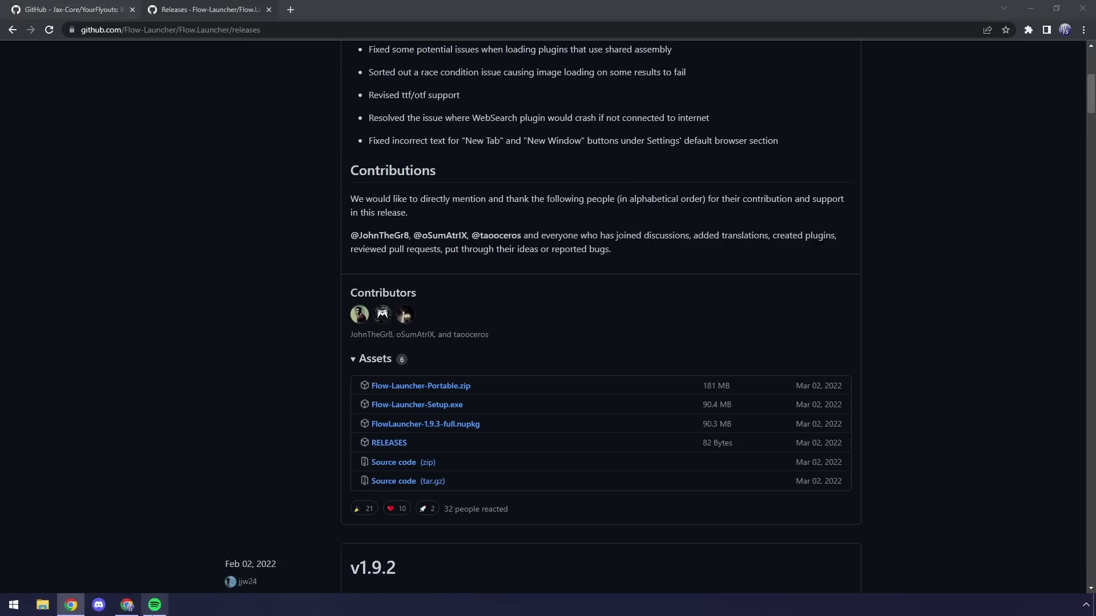
pyautogui.moveTo(151, 613)
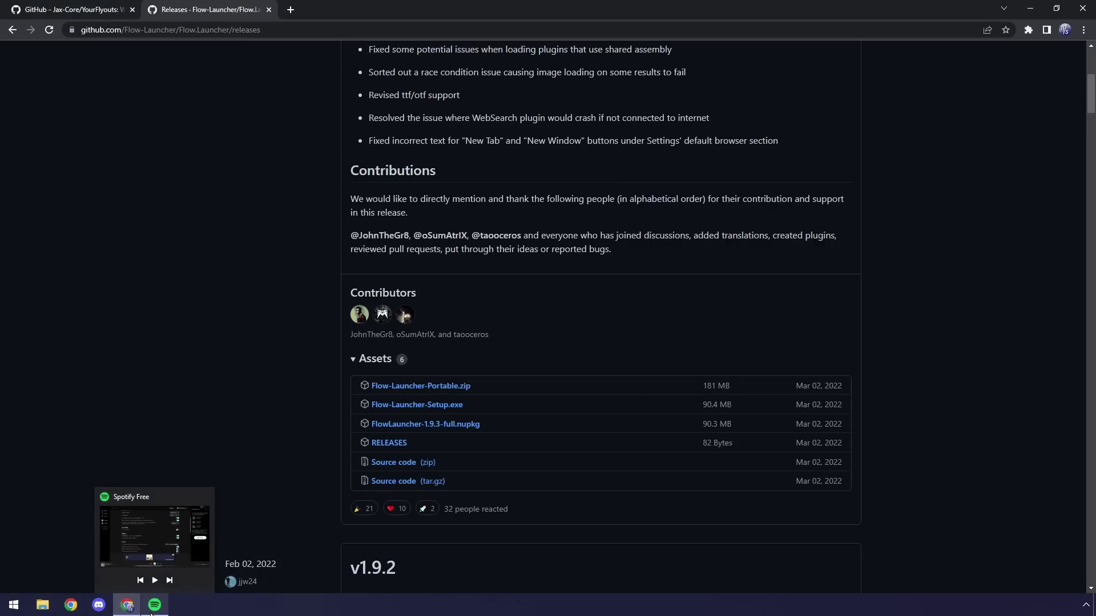
pyautogui.click(1030, 8)
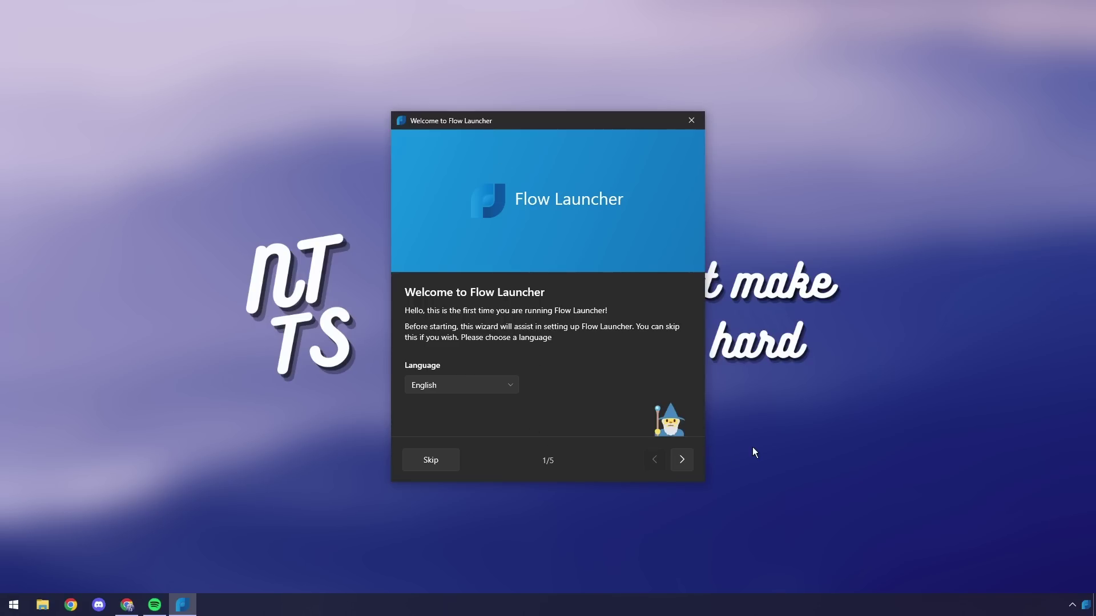
# Advance the welcome wizard to page 5/5, keeping English and the Alt + Space hotkey.
pyautogui.click(682, 460)
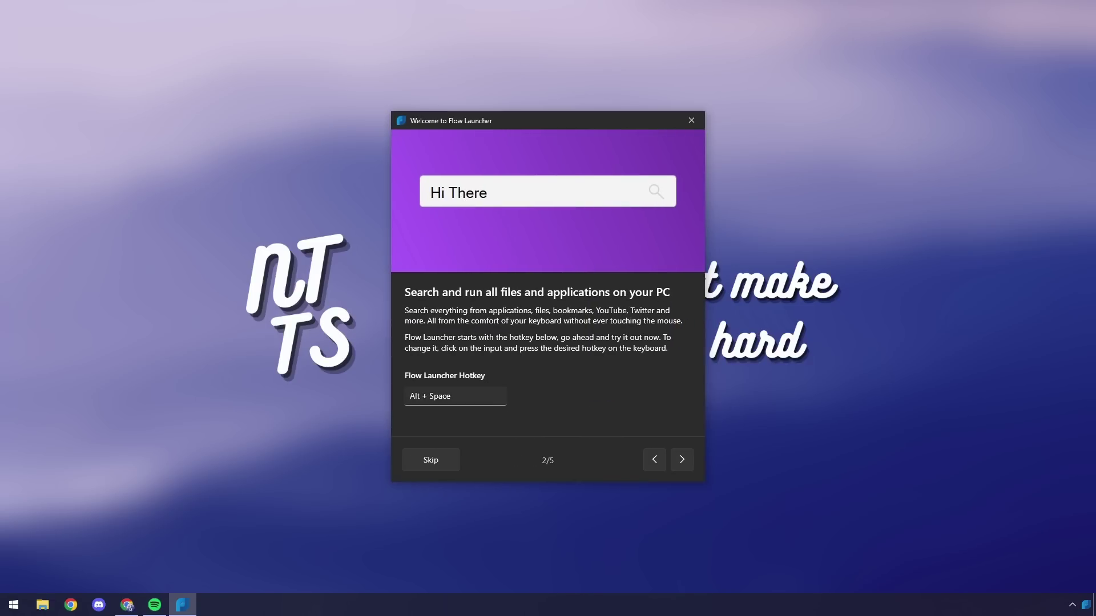
pyautogui.click(683, 467)
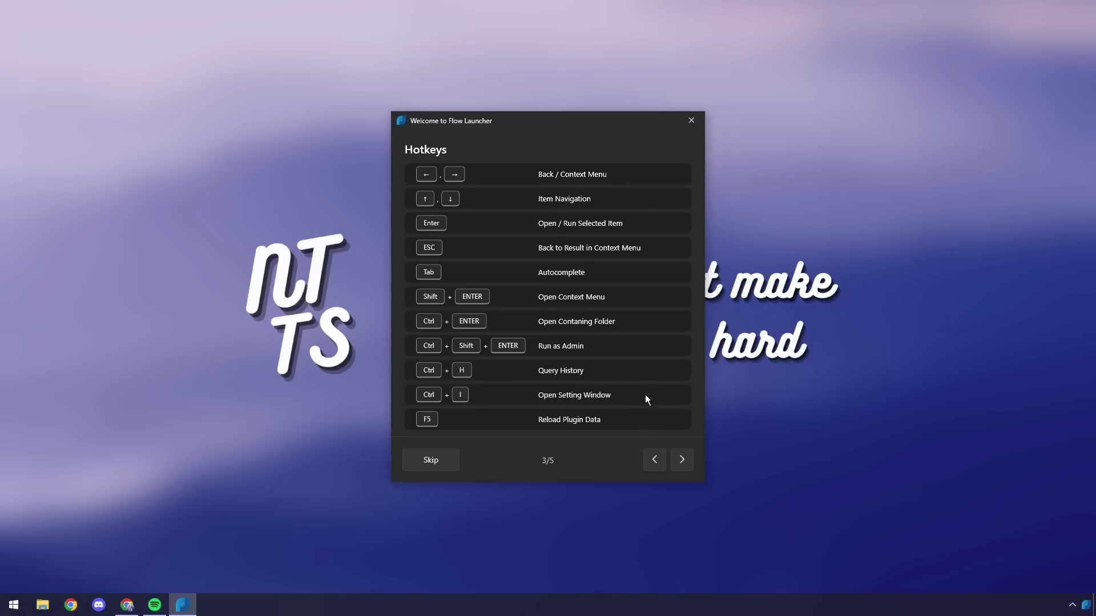
pyautogui.click(682, 460)
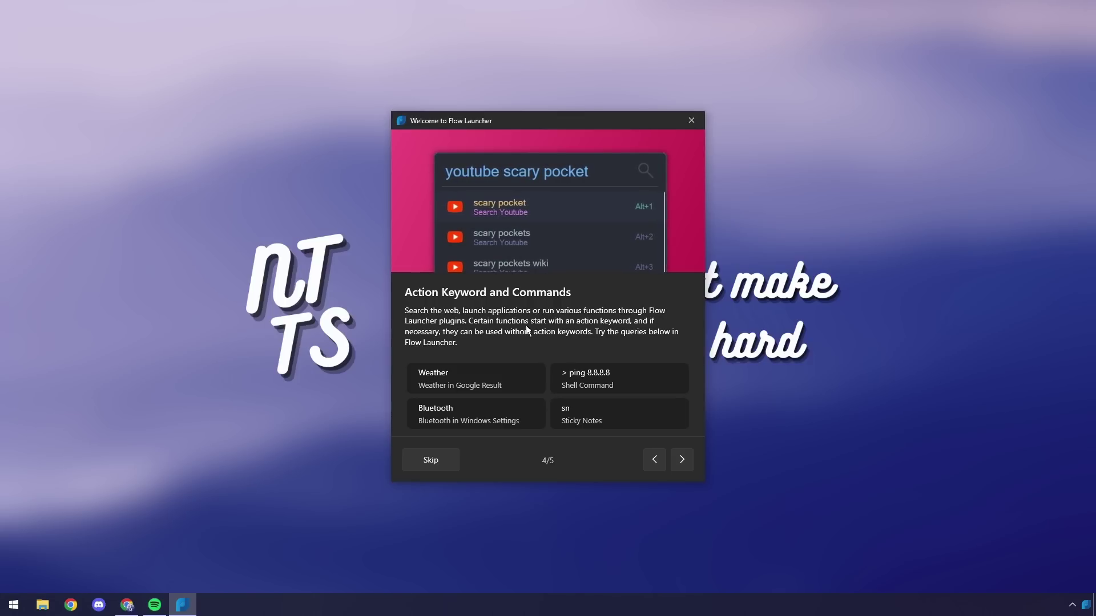
pyautogui.click(681, 459)
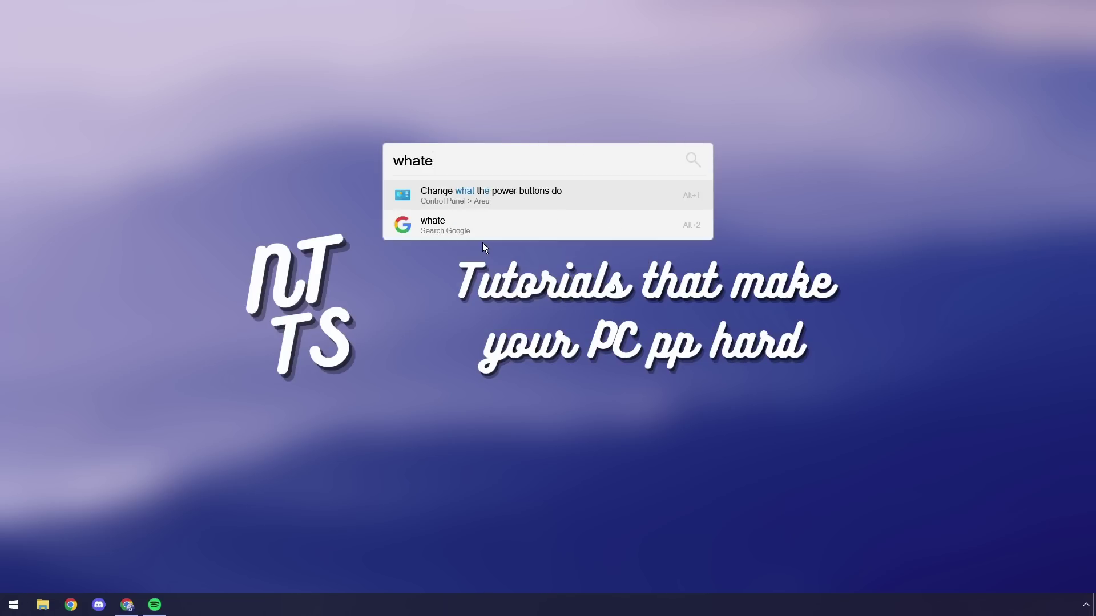
# Try sample launcher searches 'whatever you want' and 'appdata', clearing the query between them.
pyautogui.write('you want')
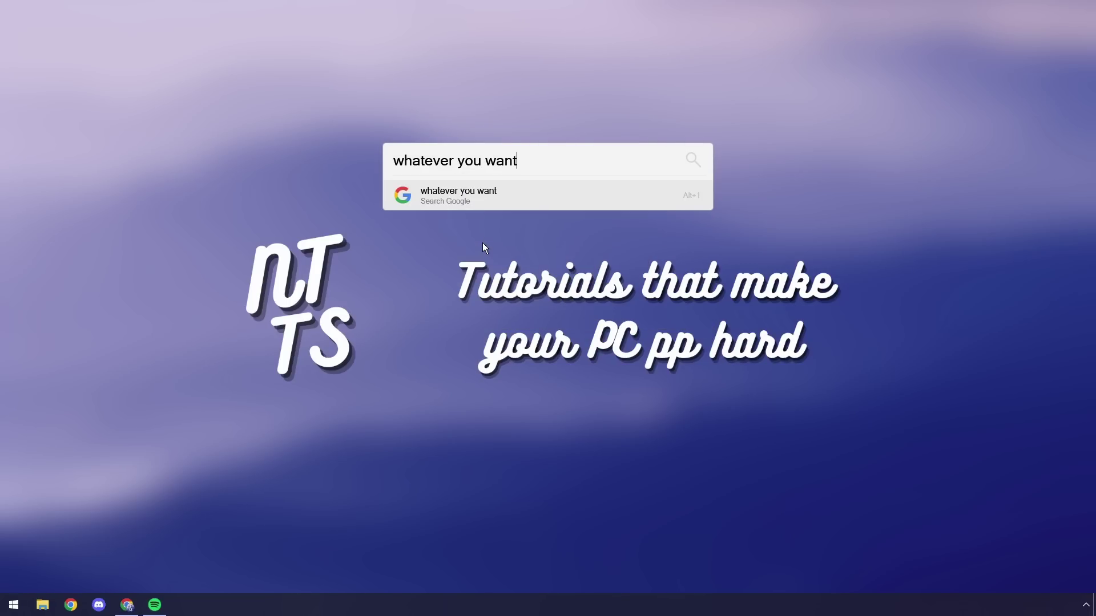
pyautogui.hotkey('ctrl', 'a')
pyautogui.press('BackSpace')
pyautogui.write('appdata')
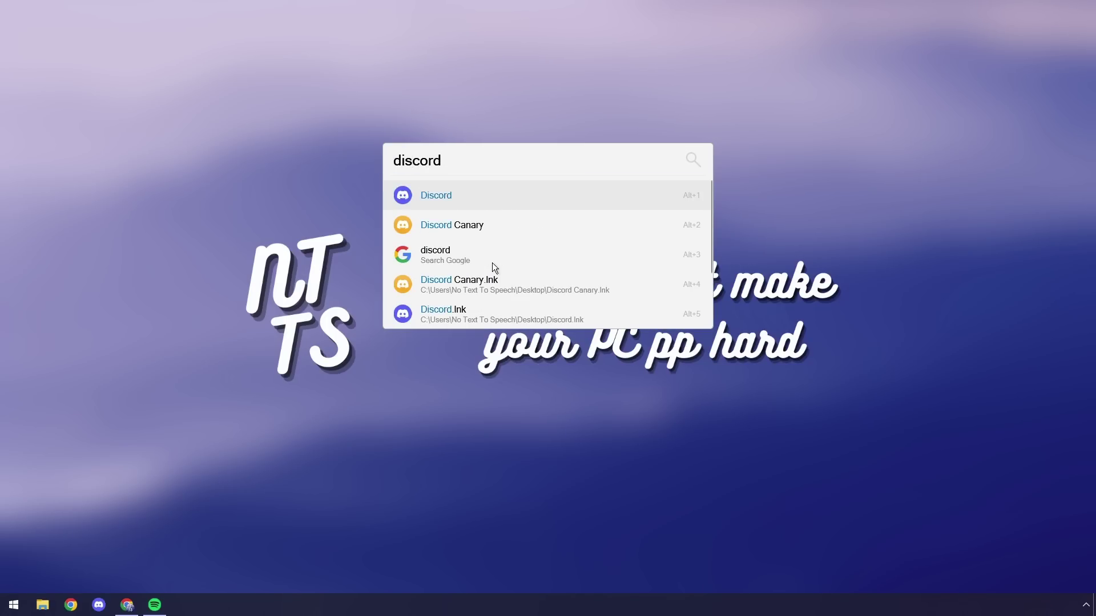
pyautogui.hotkey('ctrl', 'a')
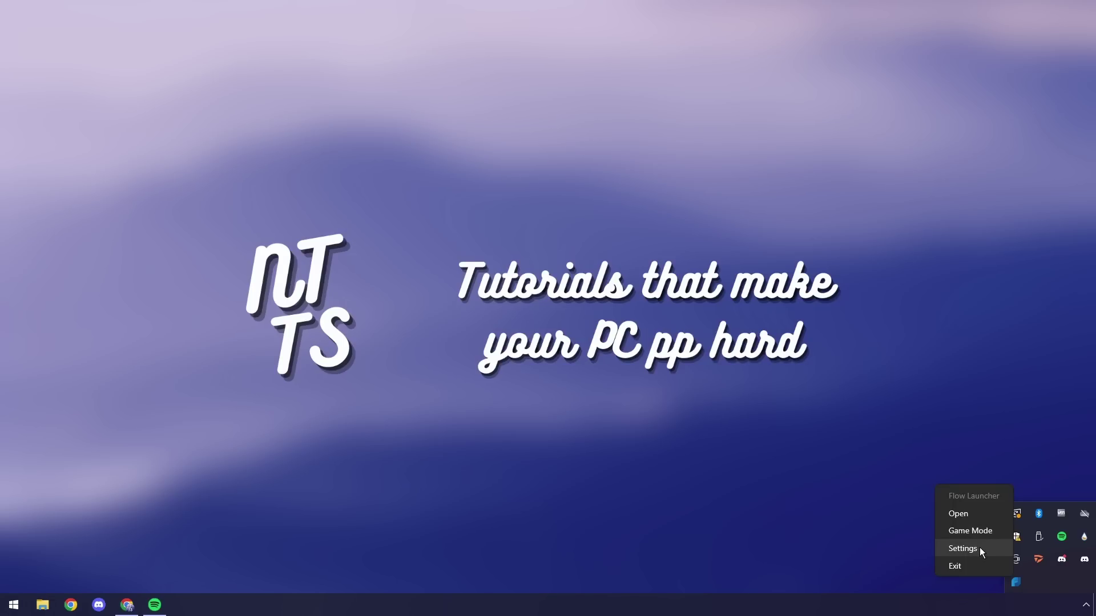
# Open Flow Launcher Settings from the tray, then enlarge and reposition the window.
pyautogui.click(979, 548)
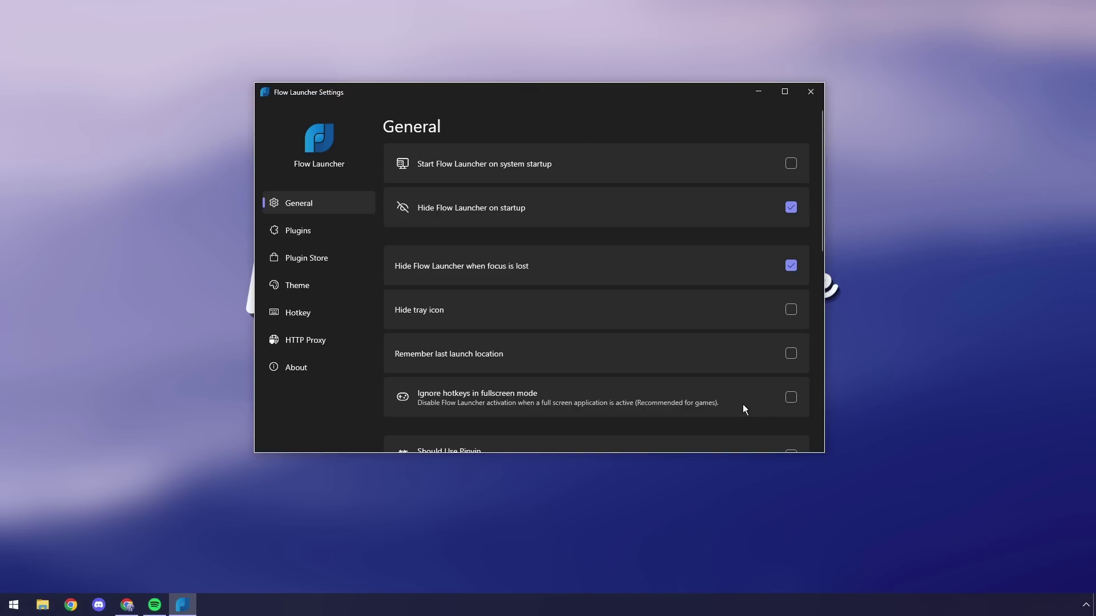
pyautogui.moveTo(823, 451); pyautogui.dragTo(950, 526)
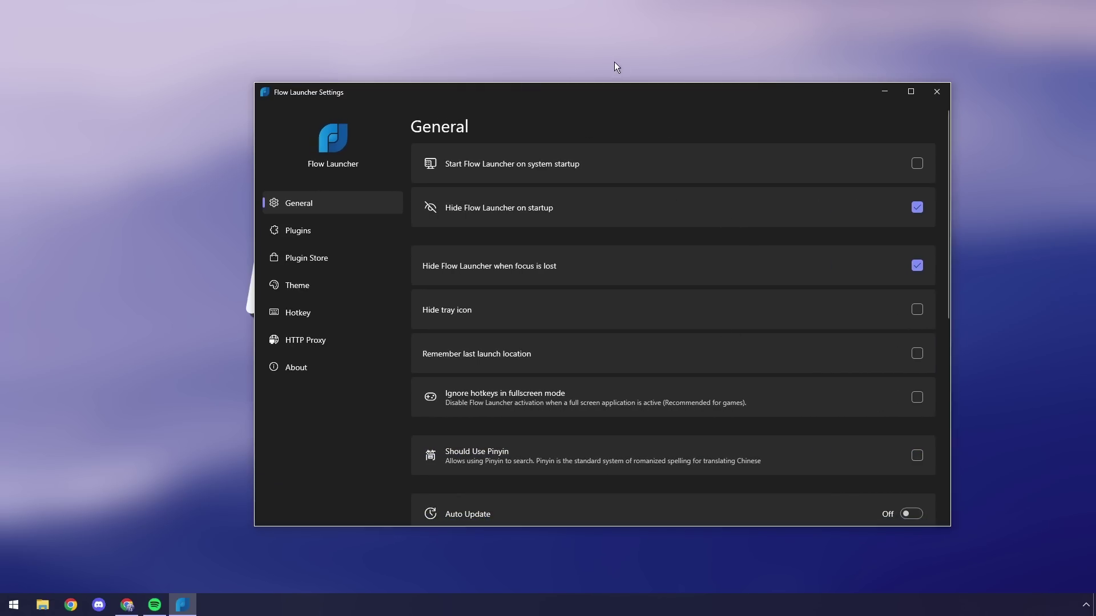
pyautogui.moveTo(586, 90); pyautogui.dragTo(533, 64)
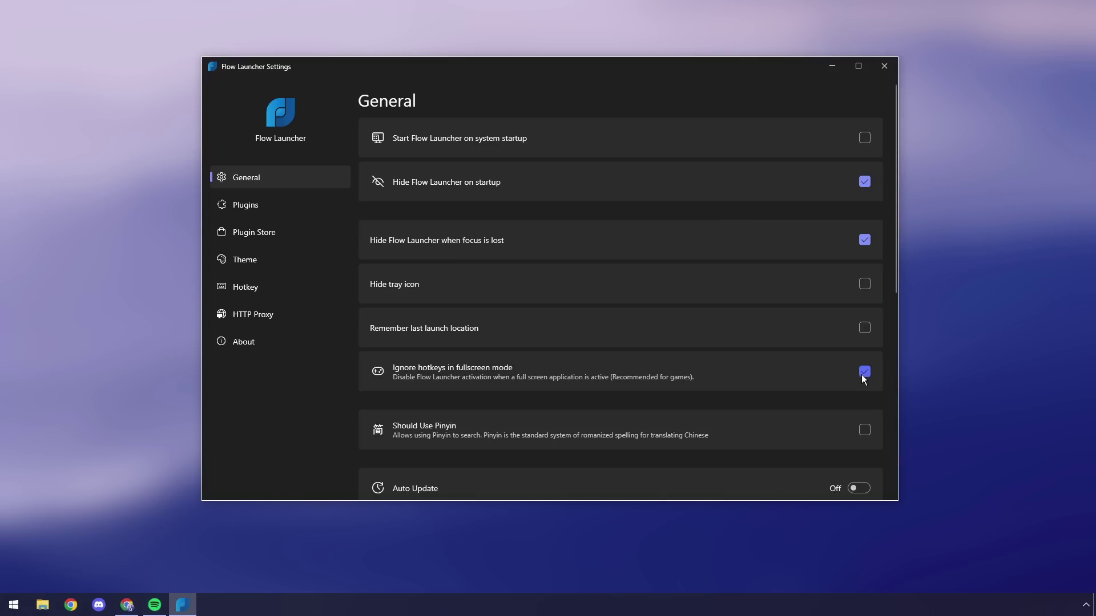
# Dismiss the latest-version notice, keep Query Search Precision at Regular, and go to Plugins.
pyautogui.scroll(-3, 542, 378)
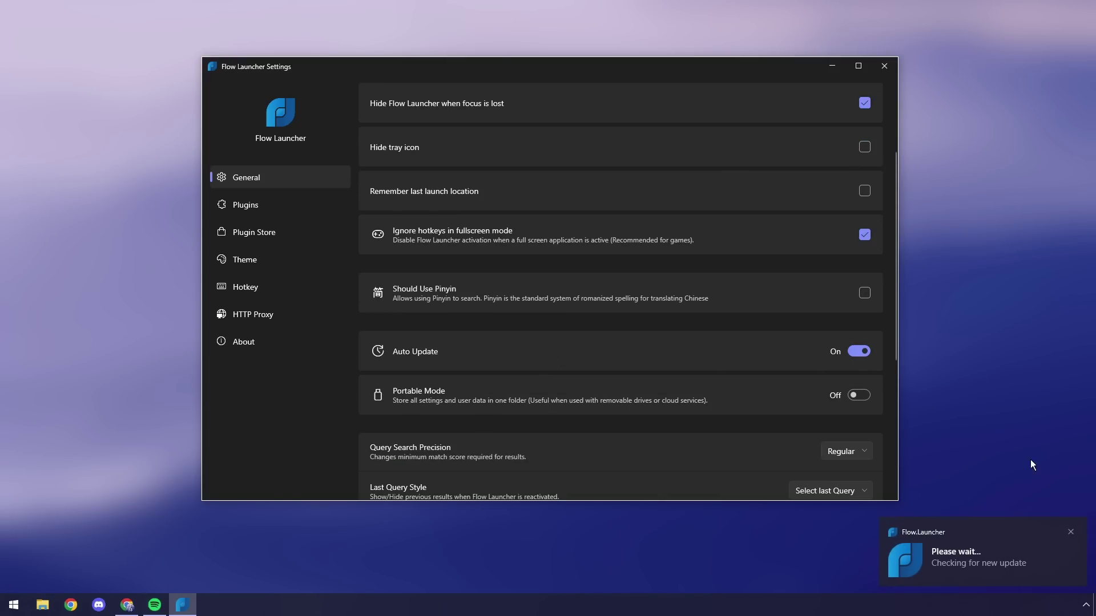
pyautogui.scroll(-1, 646, 368)
pyautogui.click(607, 338)
pyautogui.scroll(-3, 604, 334)
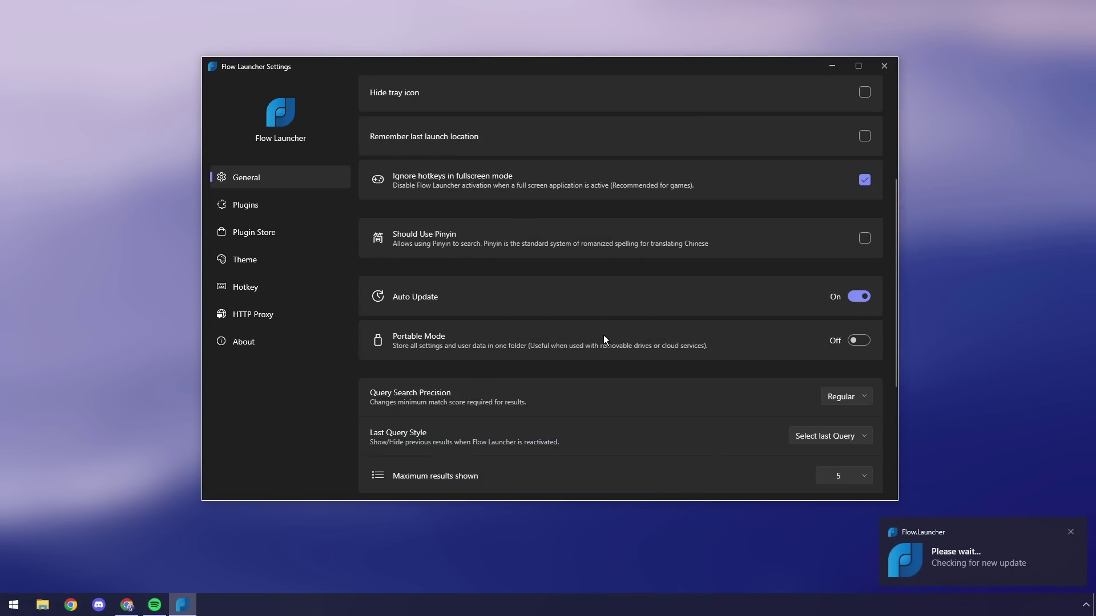
pyautogui.scroll(-2, 648, 341)
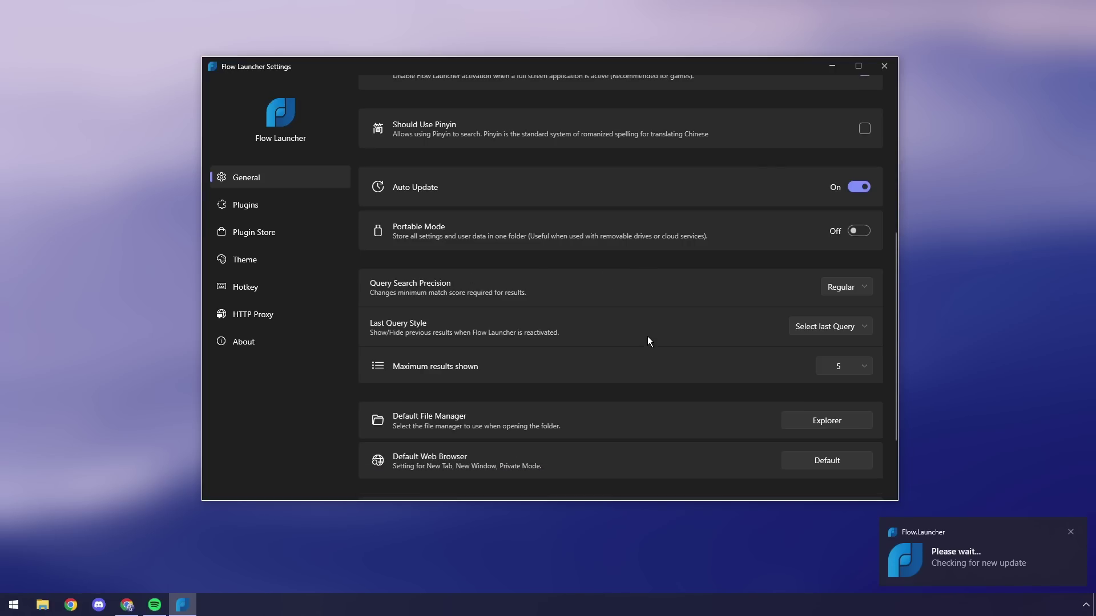
pyautogui.click(868, 287)
pyautogui.click(668, 268)
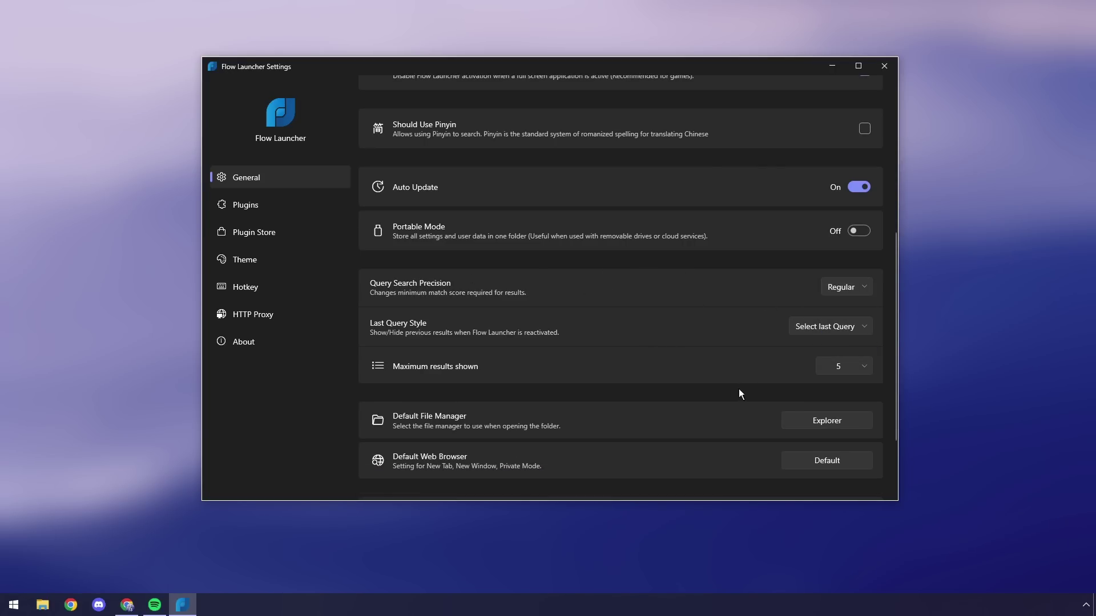
pyautogui.click(245, 204)
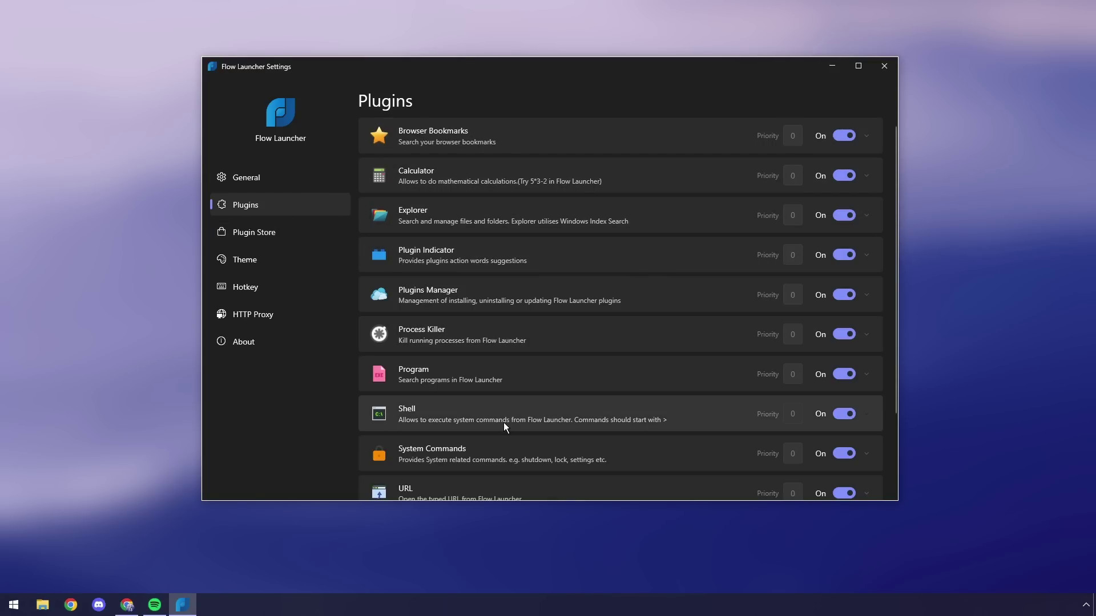
pyautogui.hotkey('alt', 'space')
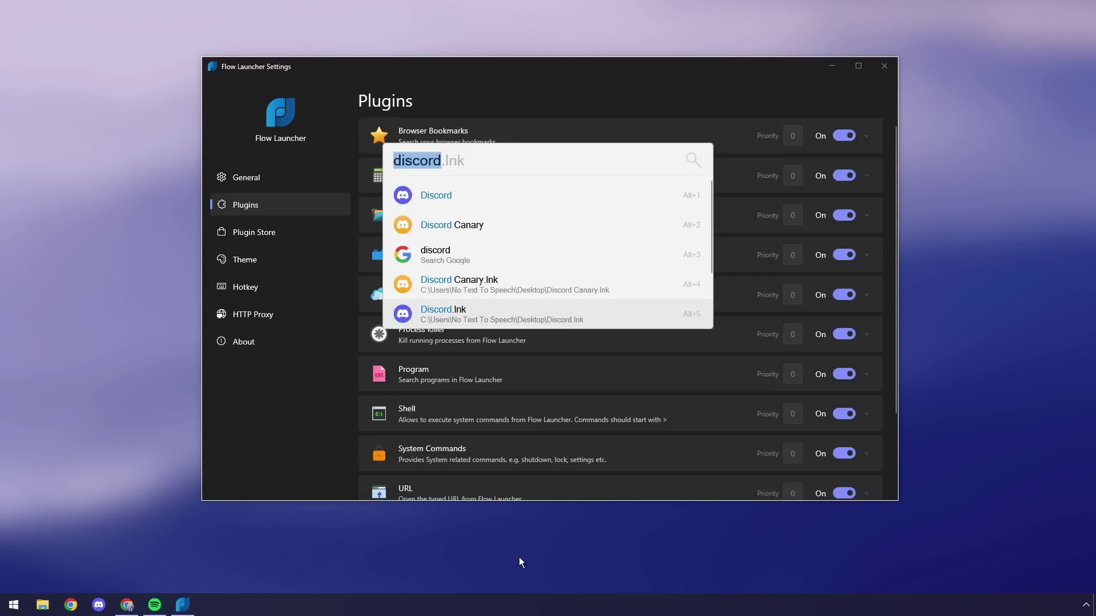
pyautogui.write('5^2')
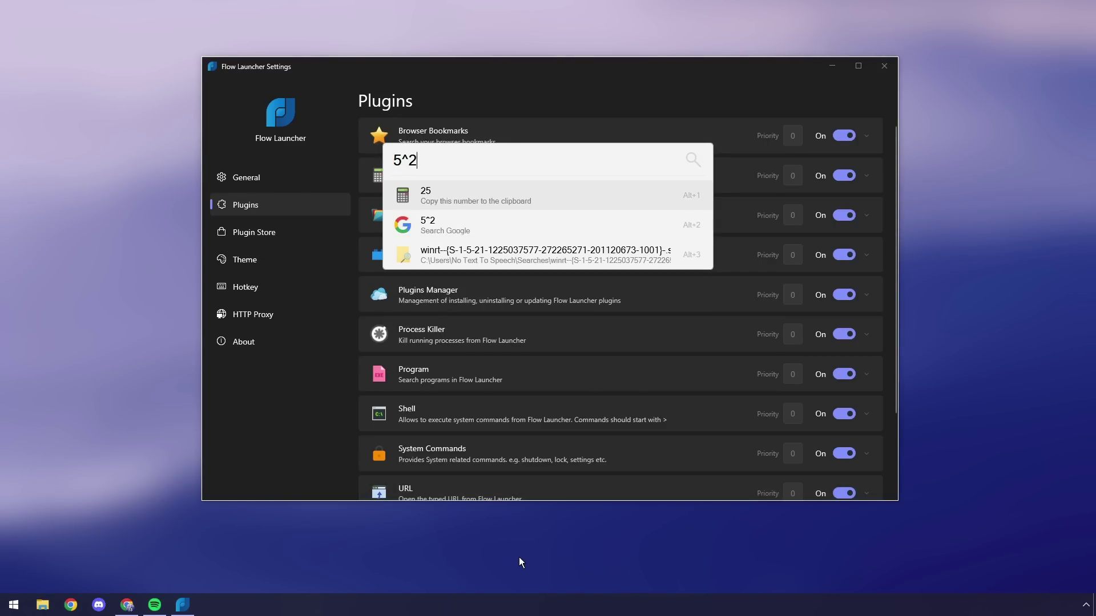
pyautogui.press('BackSpace')
pyautogui.press('BackSpace')
pyautogui.press('BackSpace')
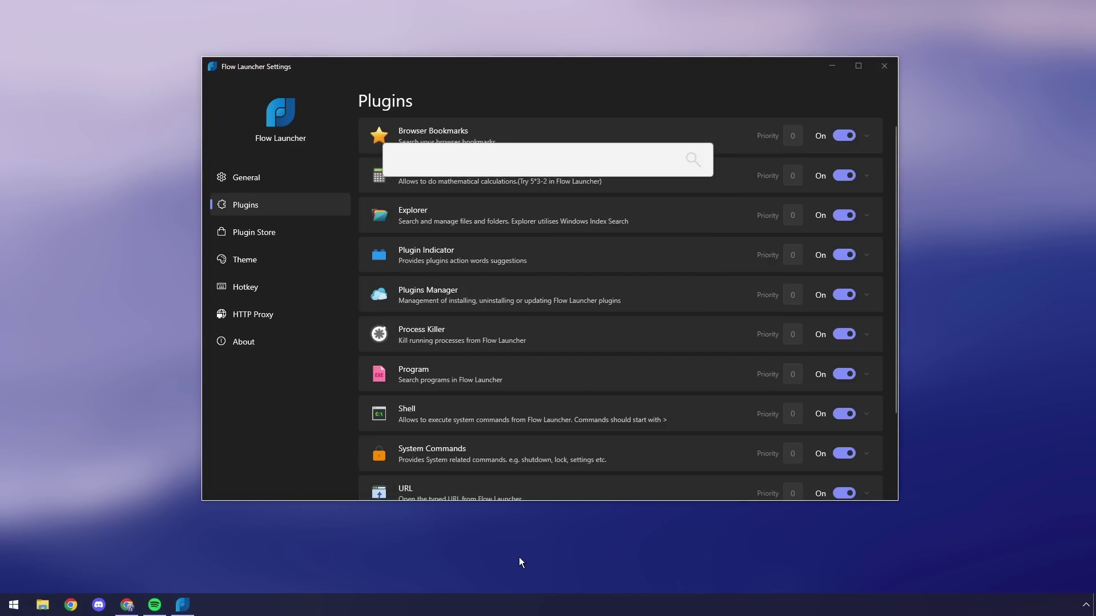
pyautogui.click(463, 75)
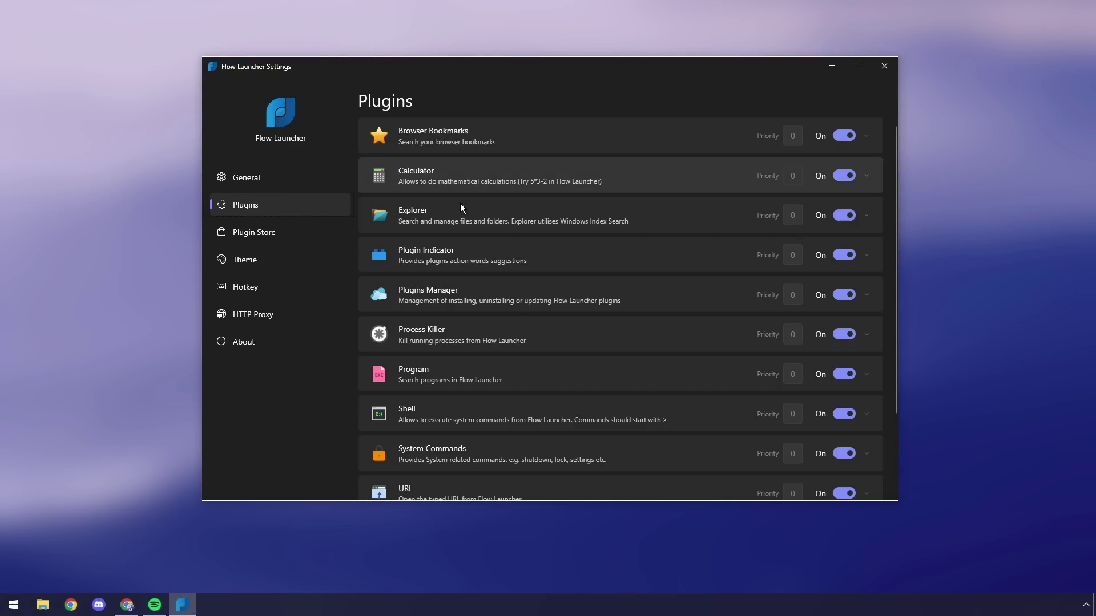
# Open the Plugin Store and browse plugins such as Google Search Plus, Dictionary and Everything.
pyautogui.scroll(-3, 508, 273)
pyautogui.click(261, 232)
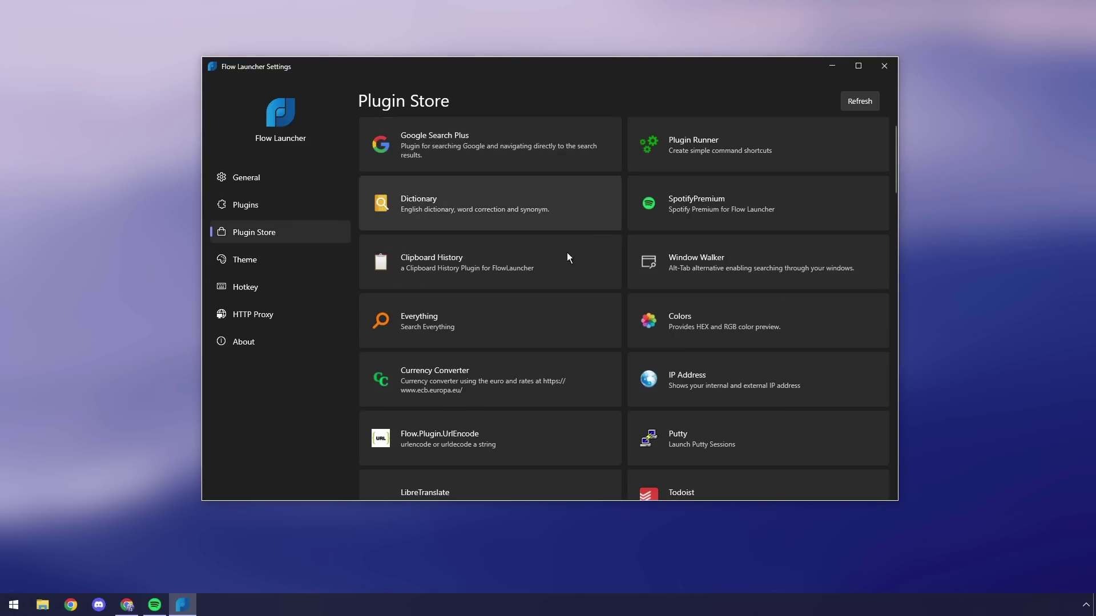
pyautogui.scroll(-1, 562, 263)
pyautogui.scroll(-3, 809, 313)
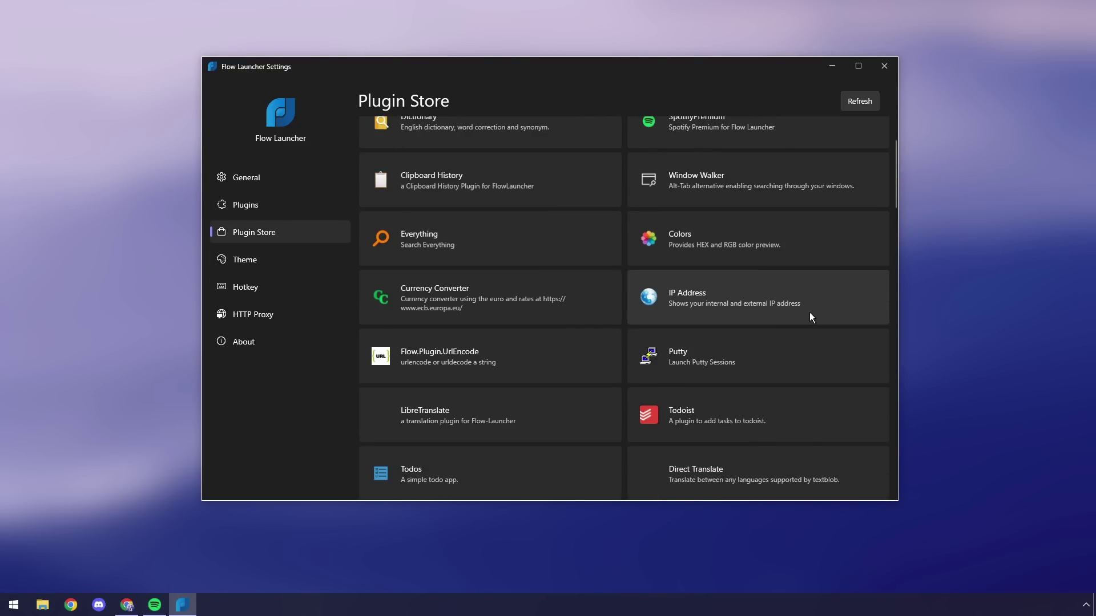
pyautogui.scroll(-5, 810, 318)
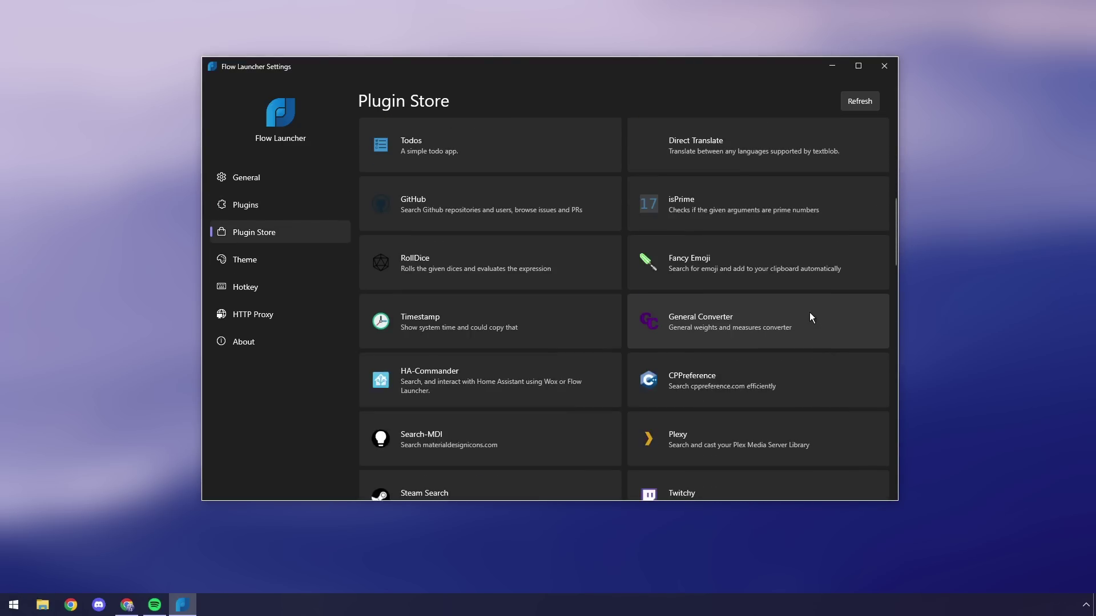
pyautogui.scroll(-12, 811, 317)
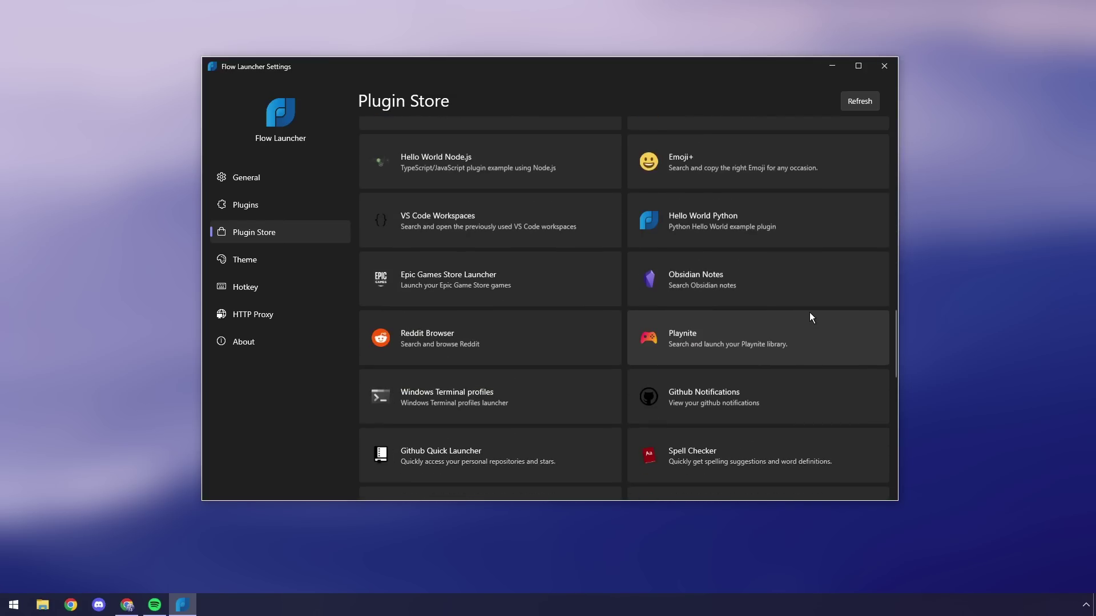
pyautogui.scroll(-7, 809, 314)
pyautogui.scroll(7, 766, 323)
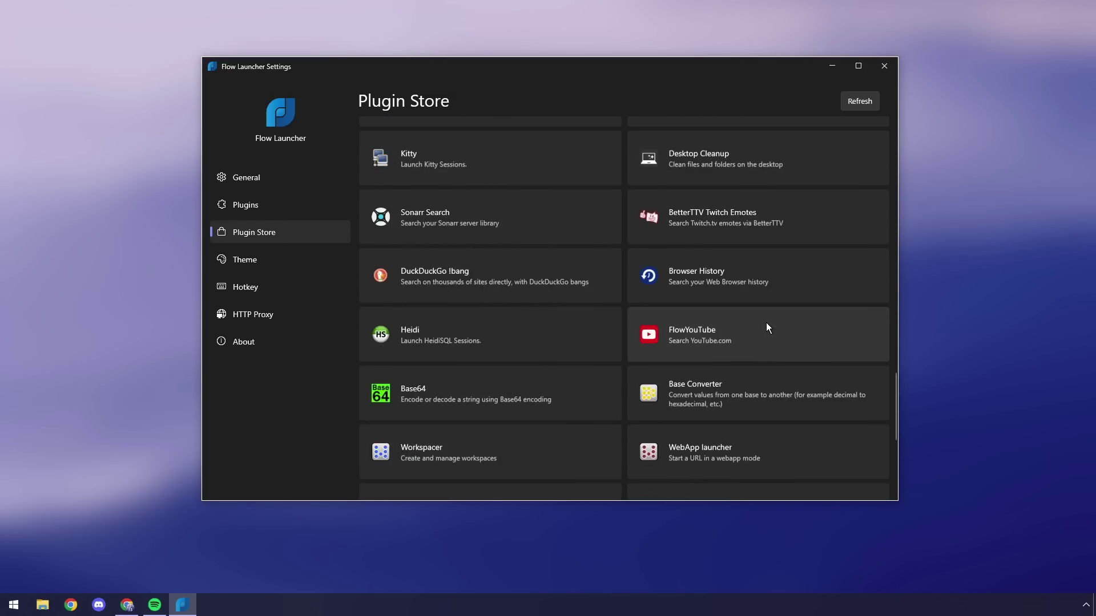
pyautogui.scroll(-10, 725, 228)
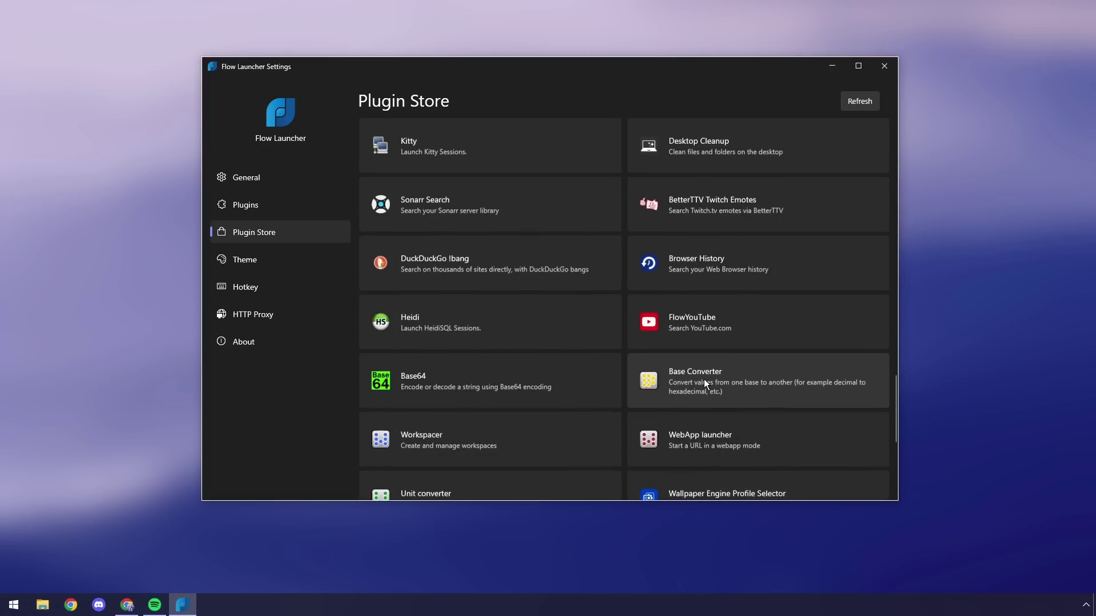
pyautogui.scroll(15, 706, 383)
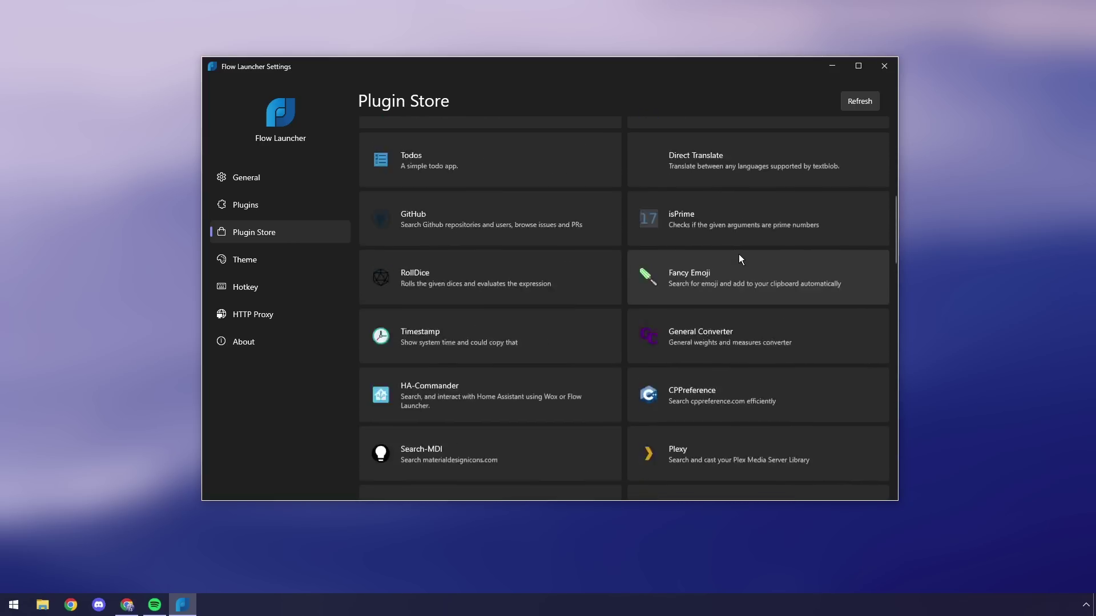
# Install the SpotifyPremium 1.1.2 plugin and confirm with Yes in the Plugin Install dialog.
pyautogui.scroll(8, 738, 255)
pyautogui.moveTo(722, 197)
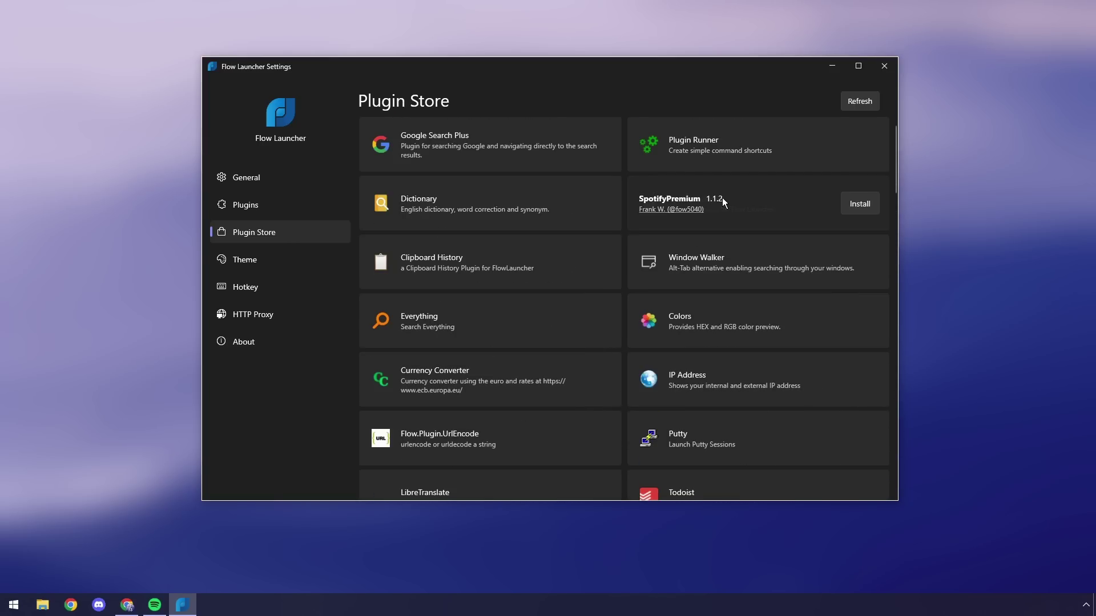
pyautogui.click(857, 204)
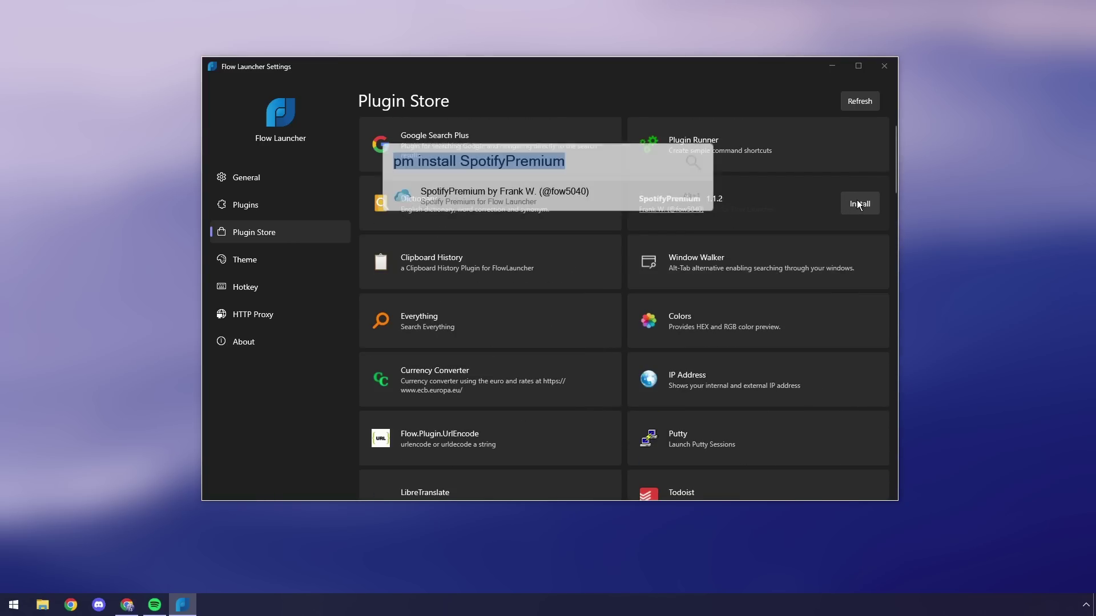
pyautogui.click(604, 200)
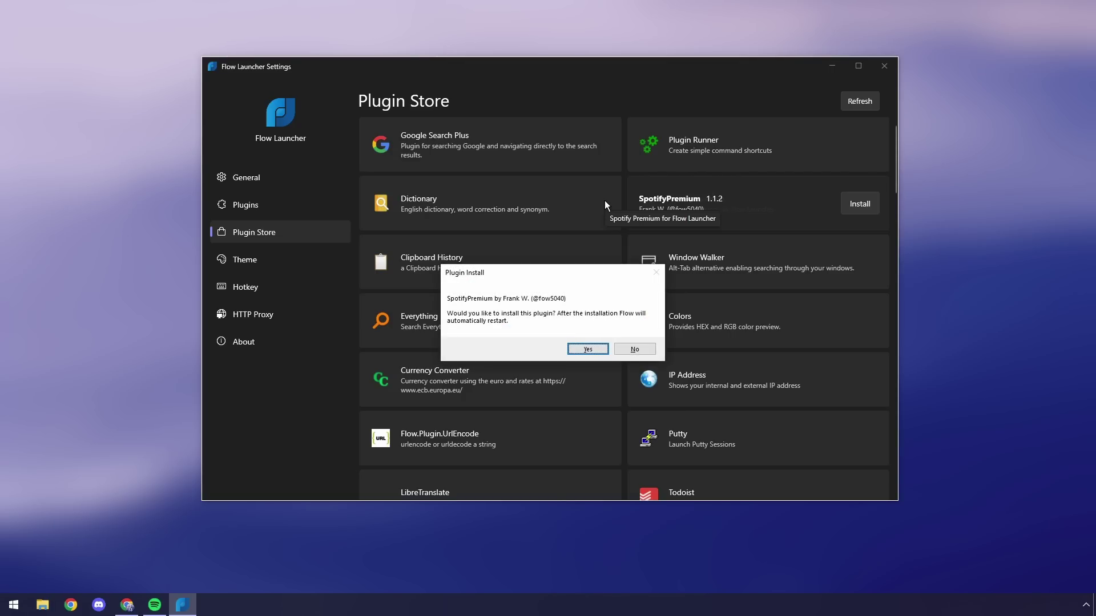
pyautogui.click(578, 350)
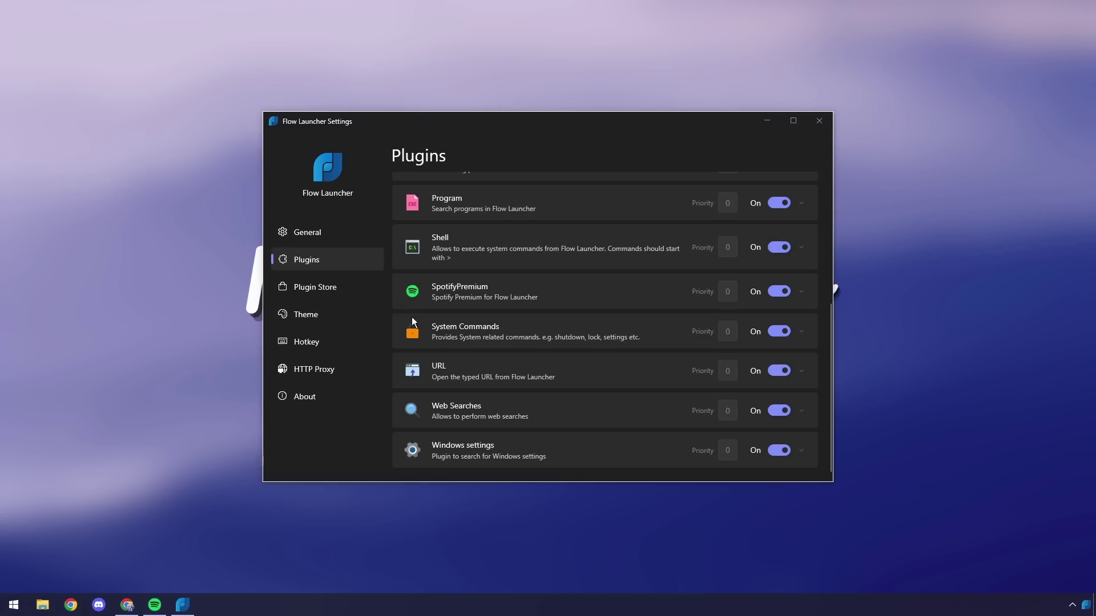
# Check SpotifyPremium's action keyword 'sp', then search 'sp' to get Require Authentication.
pyautogui.click(616, 290)
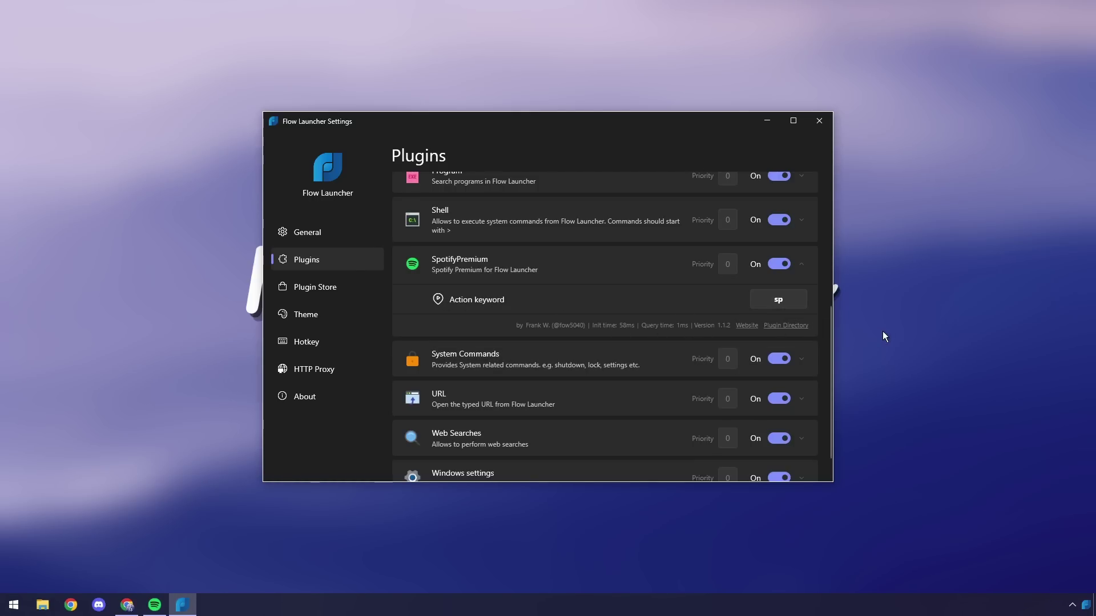
pyautogui.hotkey('alt', 'space')
pyautogui.write('sp')
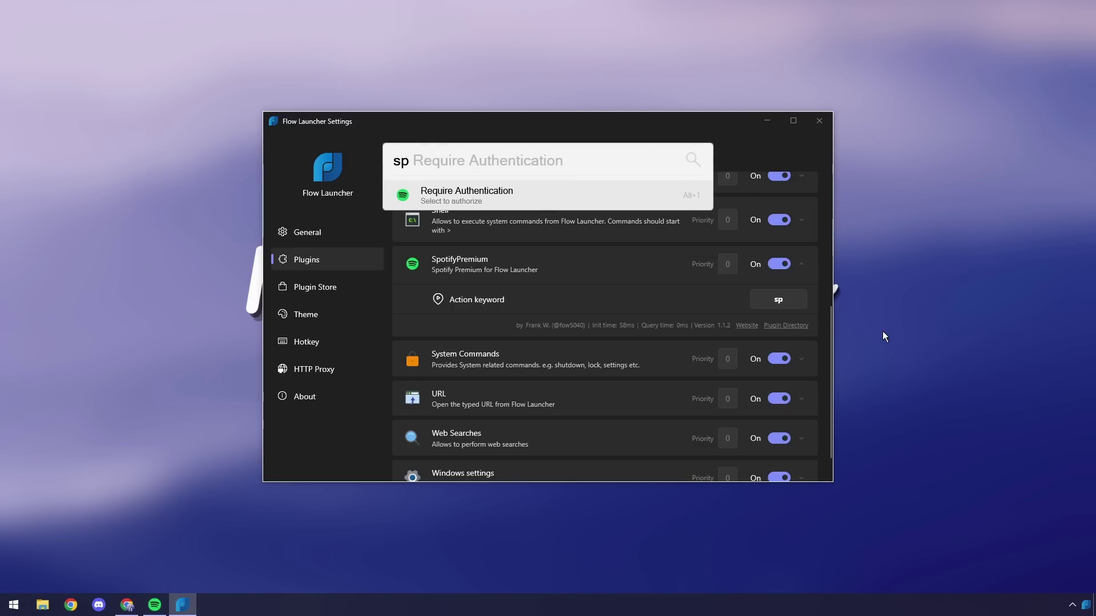
# Run Require Authentication, cancel the firewall alert, close the Spotify login tab and minimize Chrome.
pyautogui.press('Return')
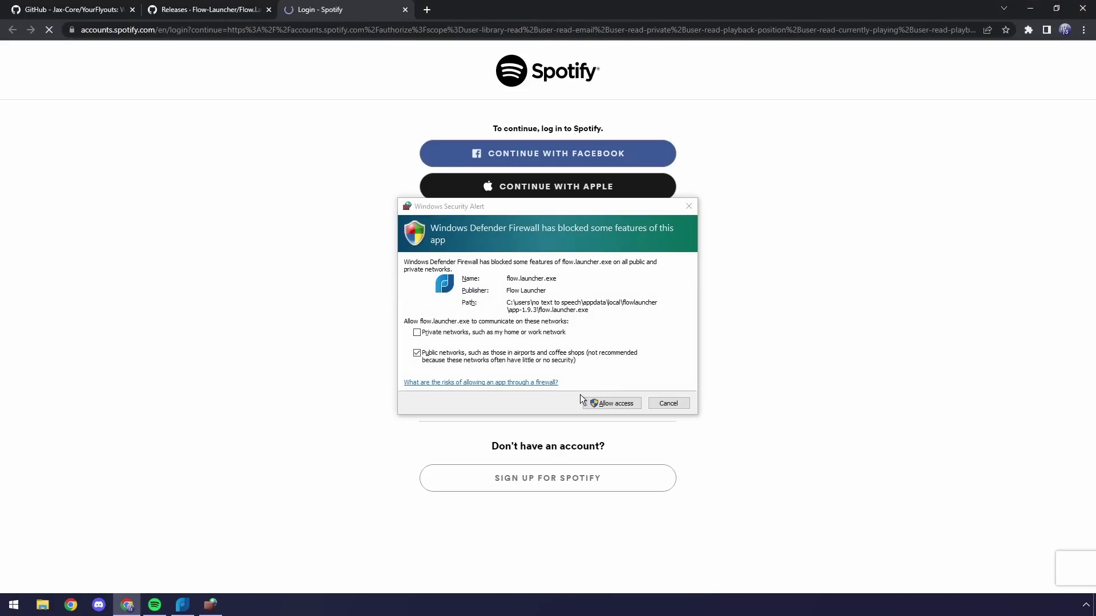
pyautogui.click(683, 405)
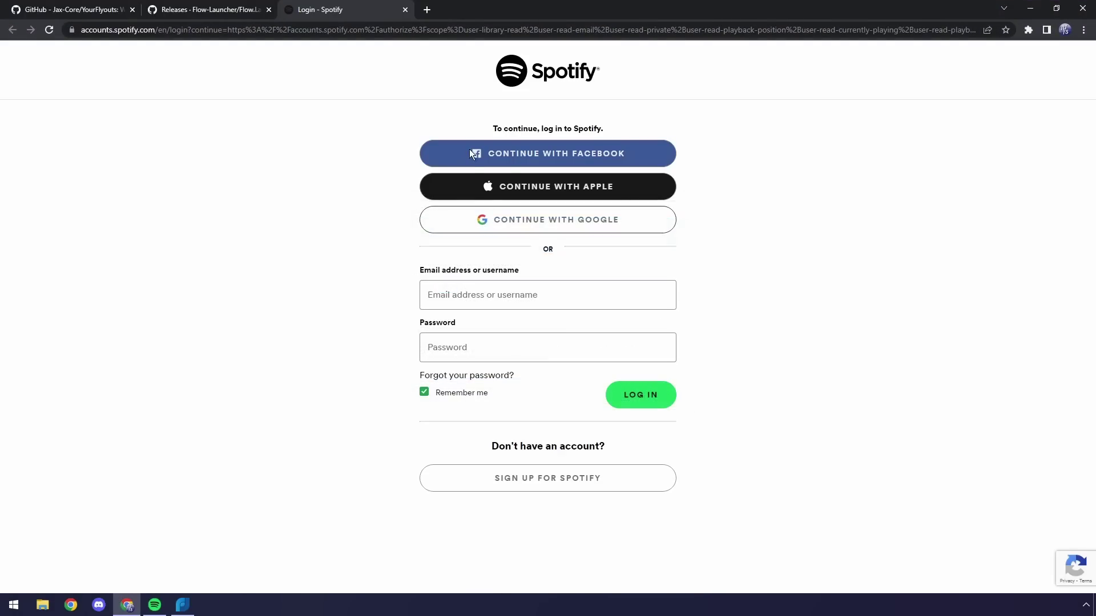
pyautogui.click(405, 10)
pyautogui.press('super+Down')
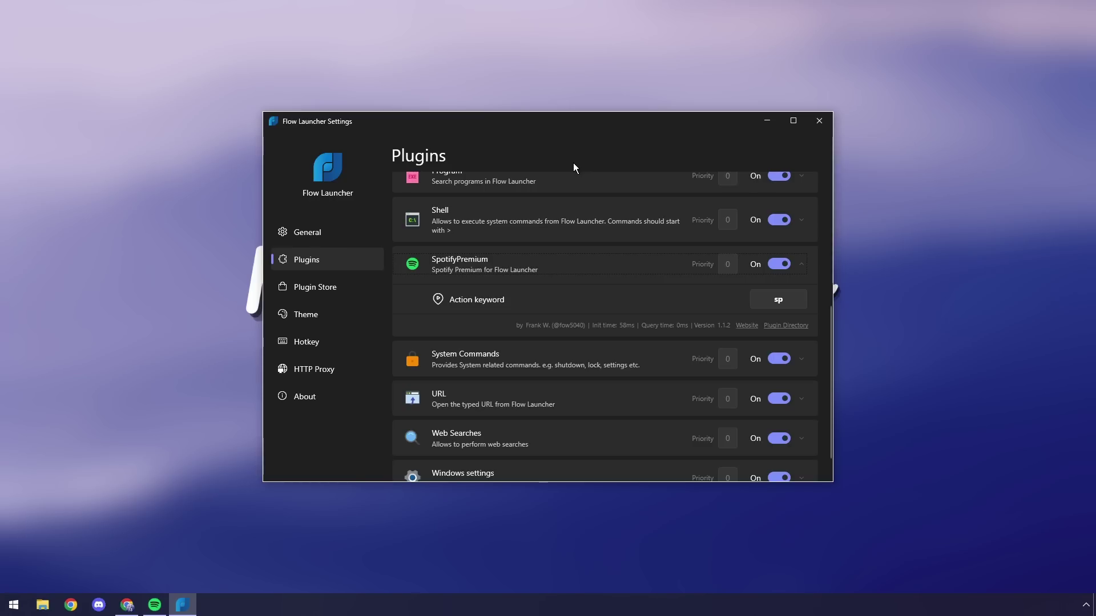
# Open the Theme page and toggle the query window shadow effect on and back off.
pyautogui.click(329, 288)
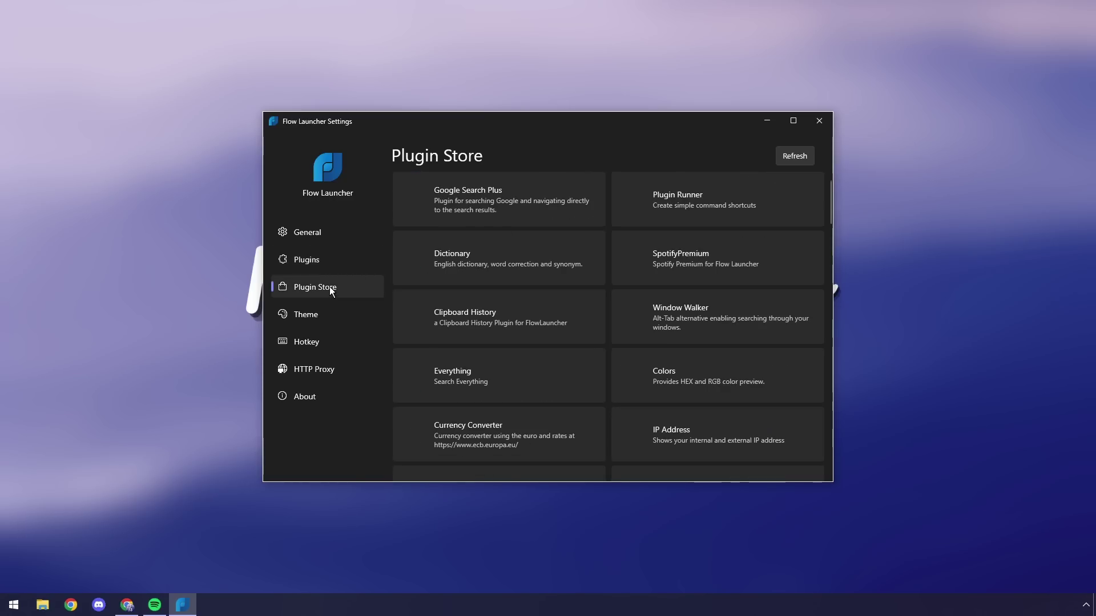
pyautogui.click(311, 313)
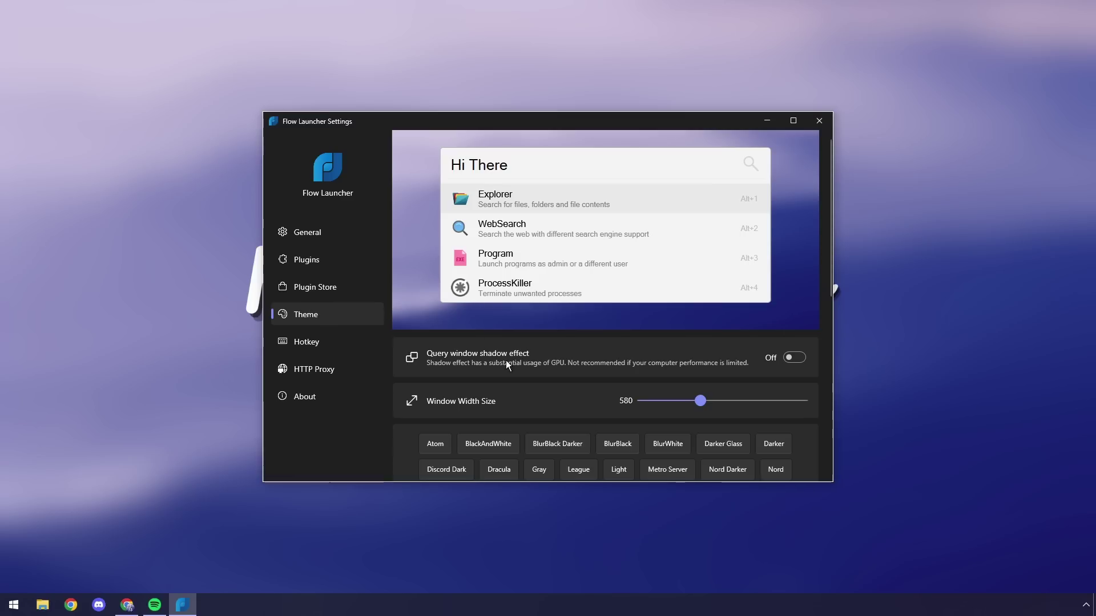
pyautogui.scroll(-2, 516, 343)
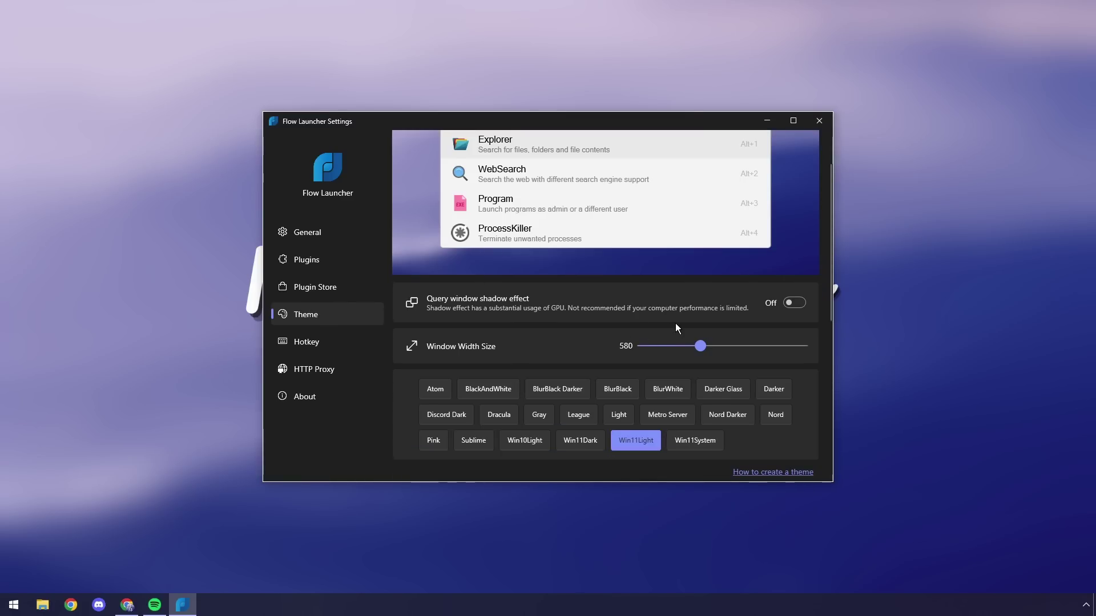
pyautogui.moveTo(589, 124); pyautogui.dragTo(516, 97)
pyautogui.click(721, 330)
pyautogui.scroll(2, 722, 348)
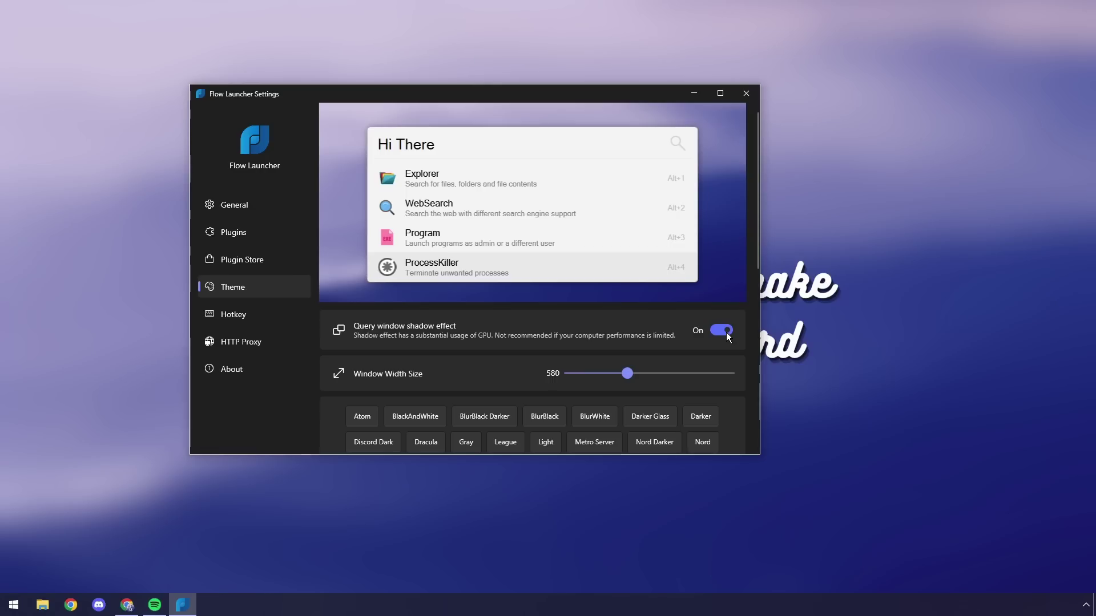
pyautogui.click(726, 332)
pyautogui.scroll(-1, 539, 338)
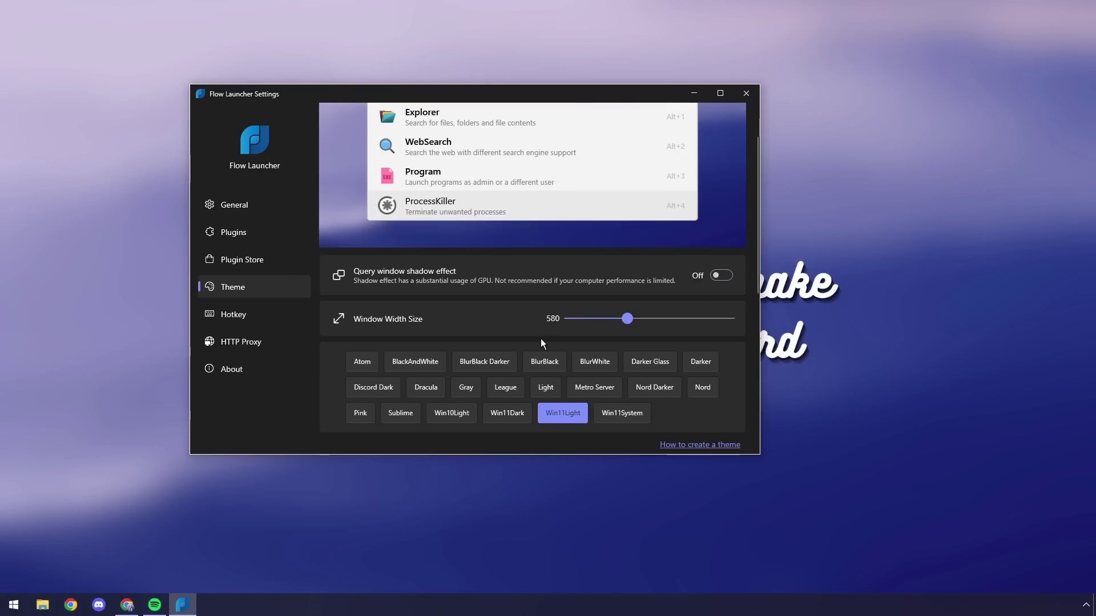
pyautogui.scroll(-1, 570, 353)
pyautogui.scroll(1, 605, 394)
# Enlarge, reposition and then maximize the Settings window.
pyautogui.moveTo(759, 455); pyautogui.dragTo(944, 571)
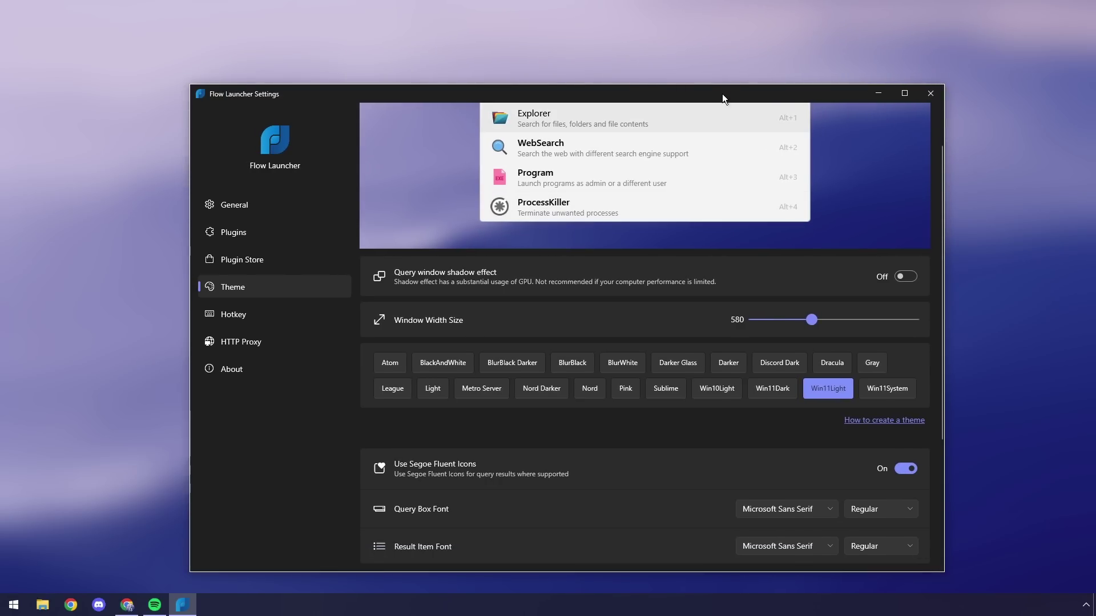
pyautogui.moveTo(721, 93); pyautogui.dragTo(649, 28)
pyautogui.moveTo(767, 28); pyautogui.dragTo(819, 39)
pyautogui.click(885, 38)
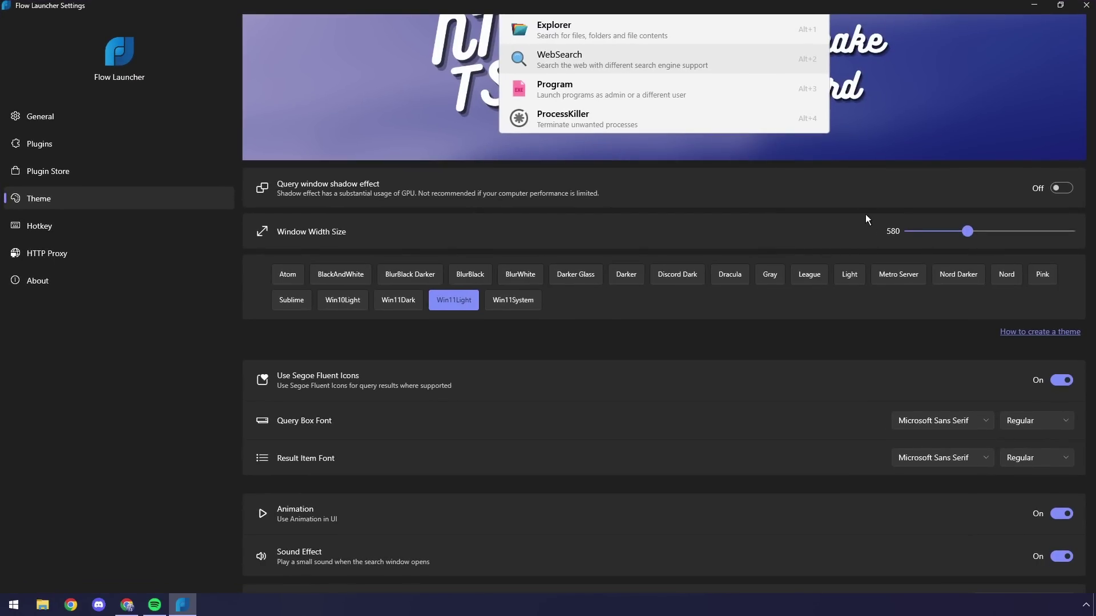
# Preview themes Atom through League, including BlurBlack, Darker Glass, Discord Dark and Dracula.
pyautogui.click(289, 276)
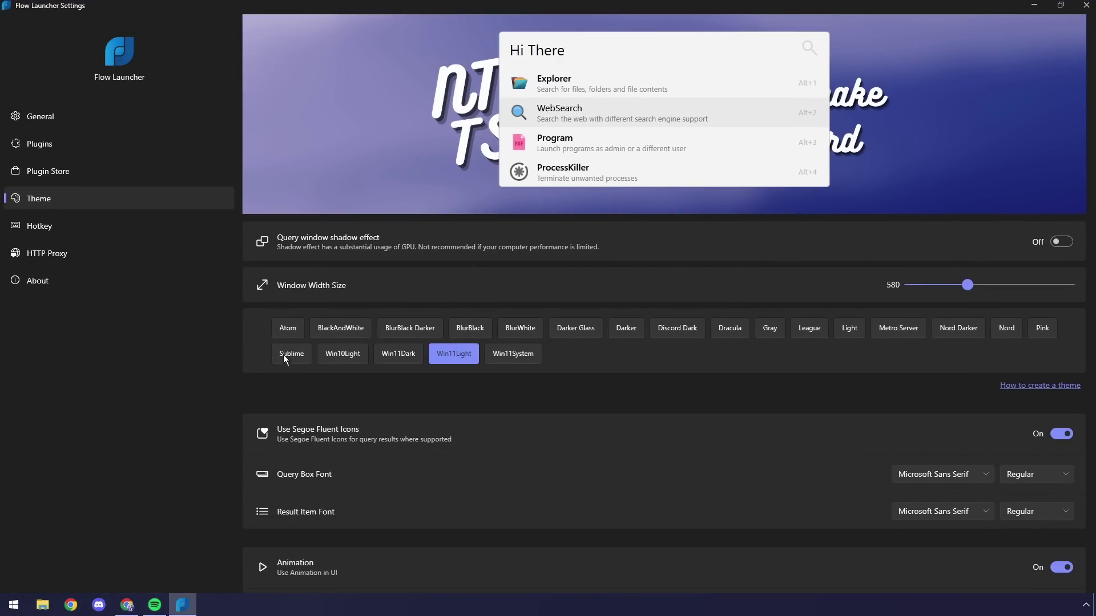
pyautogui.click(325, 331)
pyautogui.click(410, 329)
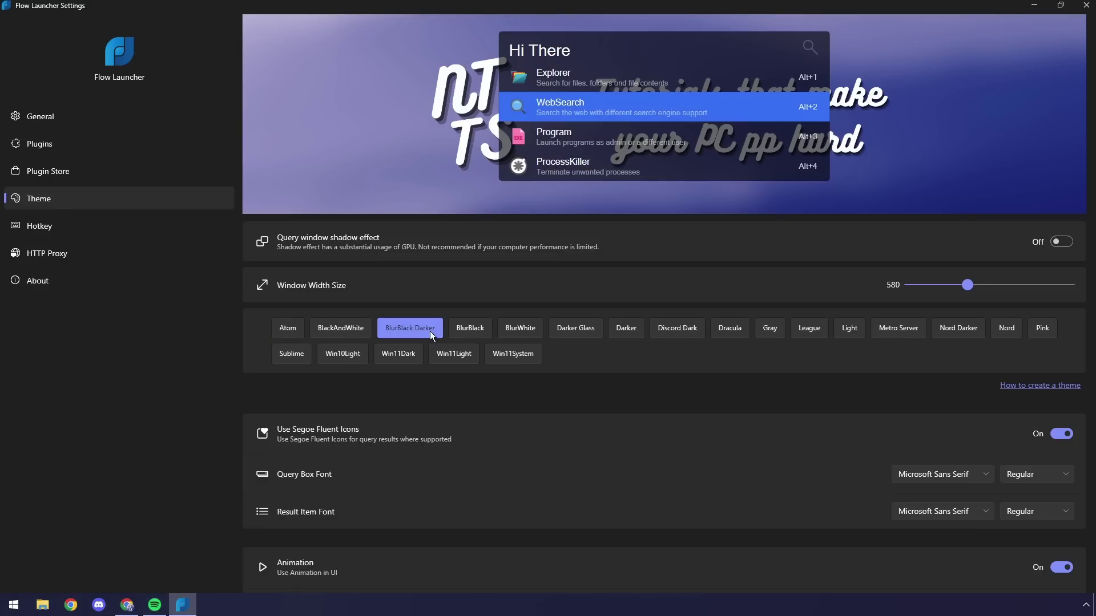
pyautogui.click(482, 329)
pyautogui.click(529, 329)
pyautogui.click(576, 328)
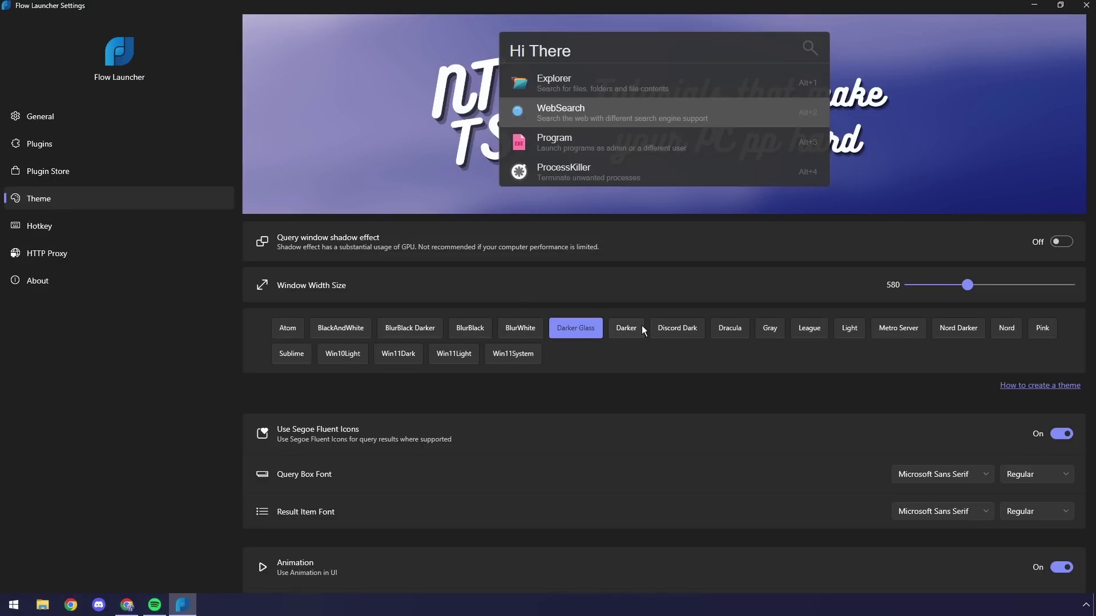
pyautogui.click(626, 328)
pyautogui.click(677, 329)
pyautogui.click(733, 331)
pyautogui.click(770, 330)
pyautogui.click(808, 329)
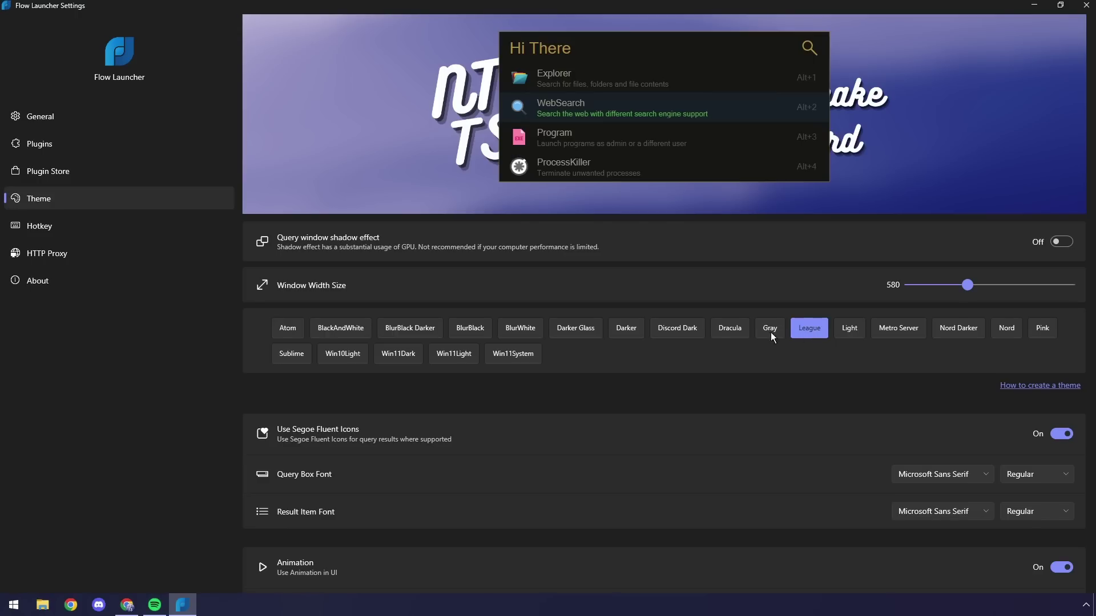
pyautogui.click(740, 332)
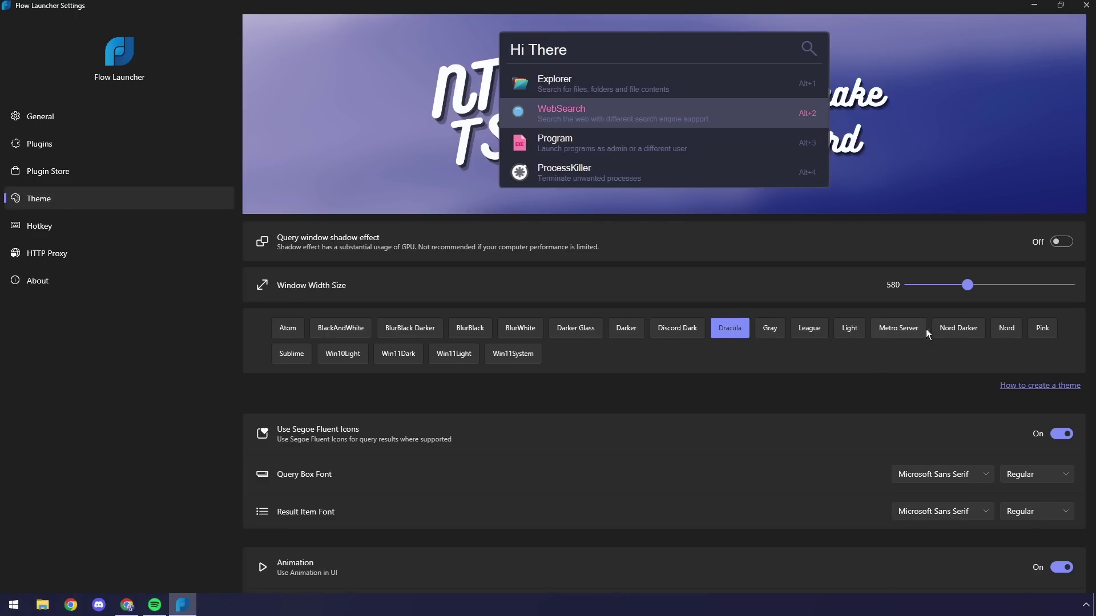
# Preview Nord Darker, Nord, Pink, Sublime, Win10Light and the Win11 themes, ending on BlackAndWhite.
pyautogui.click(957, 331)
pyautogui.click(1006, 330)
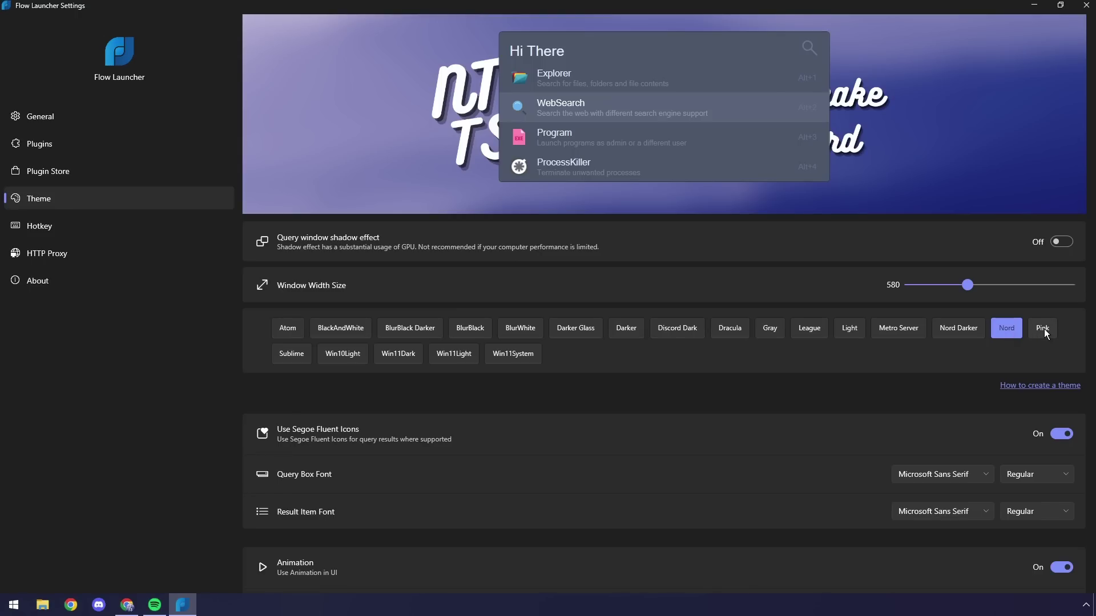
pyautogui.click(1043, 328)
pyautogui.click(294, 355)
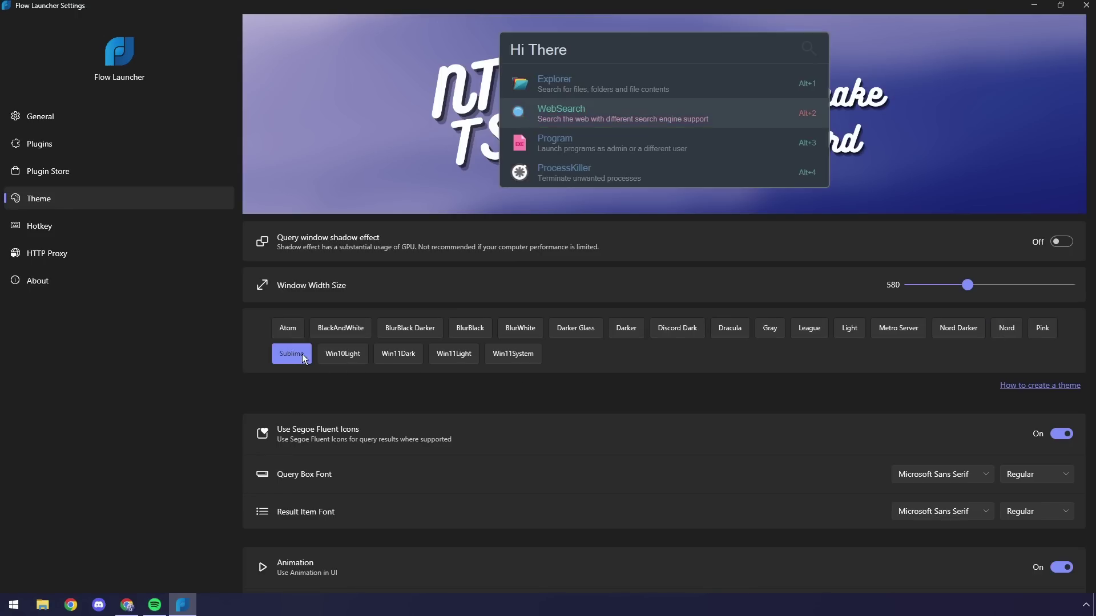
pyautogui.click(349, 353)
pyautogui.click(394, 355)
pyautogui.click(452, 357)
pyautogui.click(517, 358)
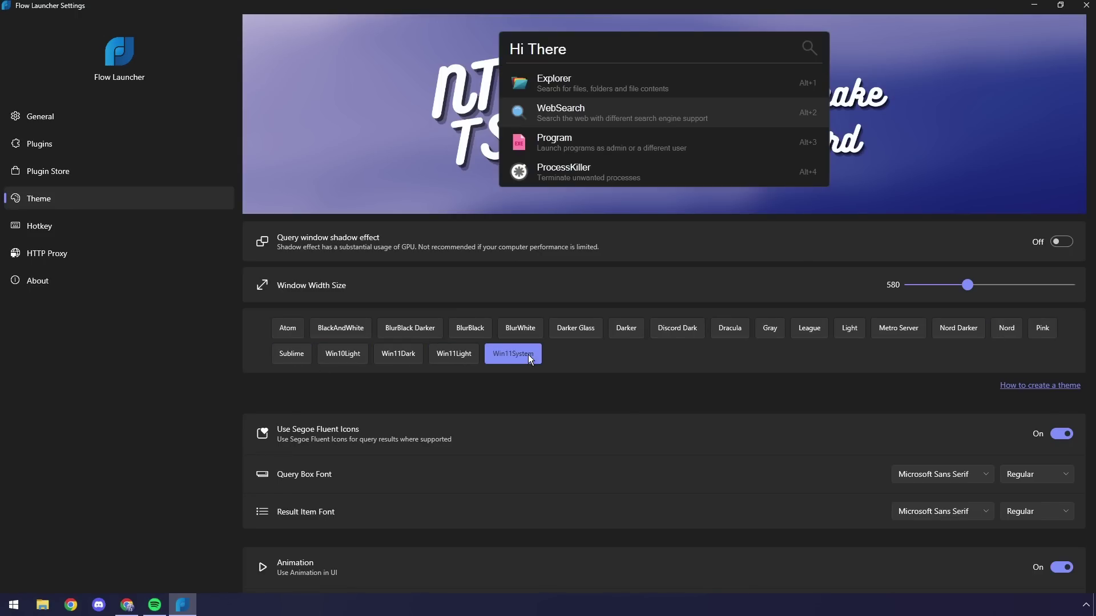
pyautogui.click(313, 330)
# Compare the Atom, BlackAndWhite, BlurBlack Darker and Darker themes again.
pyautogui.click(299, 331)
pyautogui.scroll(-1, 648, 430)
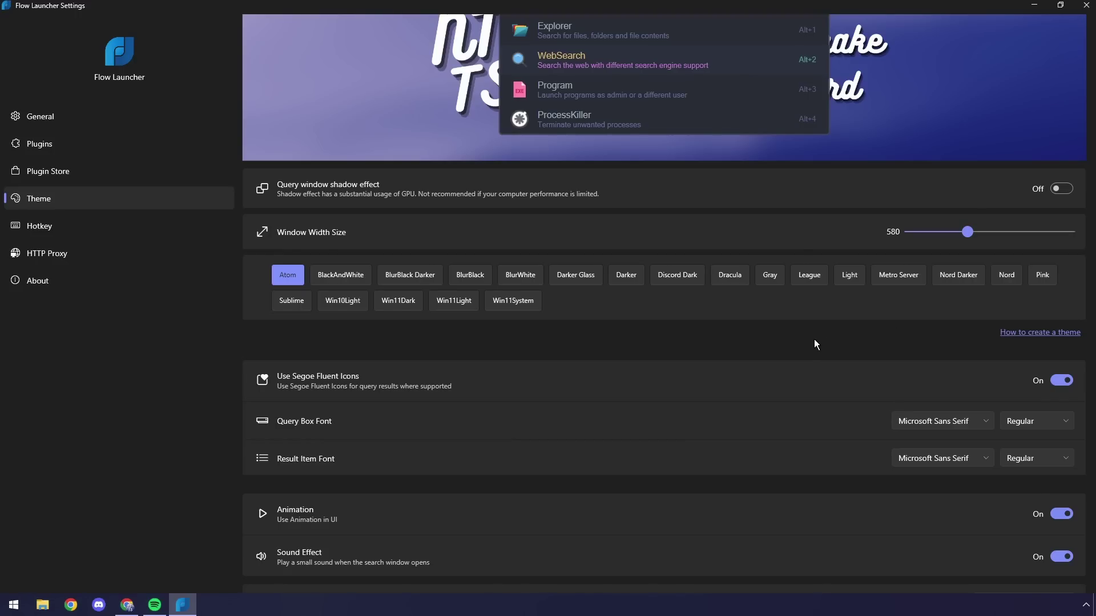
pyautogui.scroll(2, 399, 330)
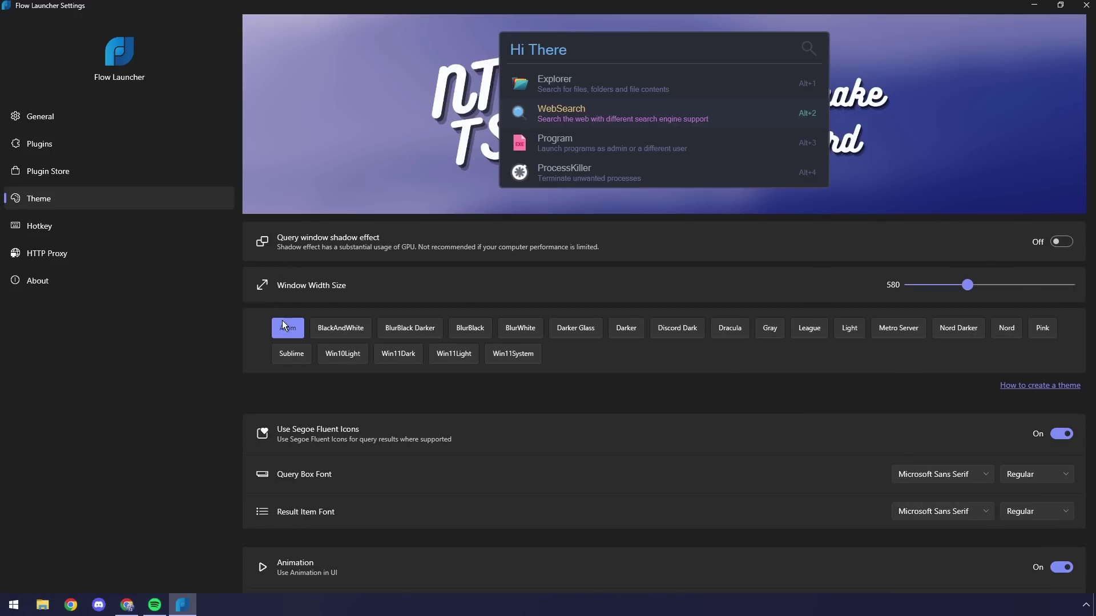
pyautogui.scroll(-5, 638, 392)
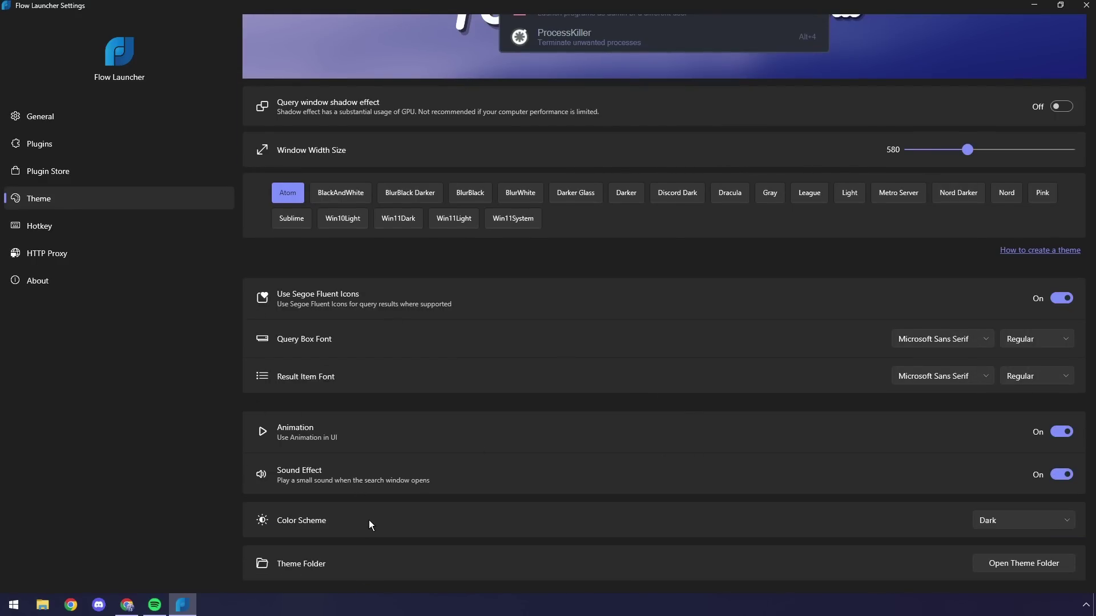
pyautogui.scroll(5, 368, 519)
pyautogui.click(327, 326)
pyautogui.click(277, 328)
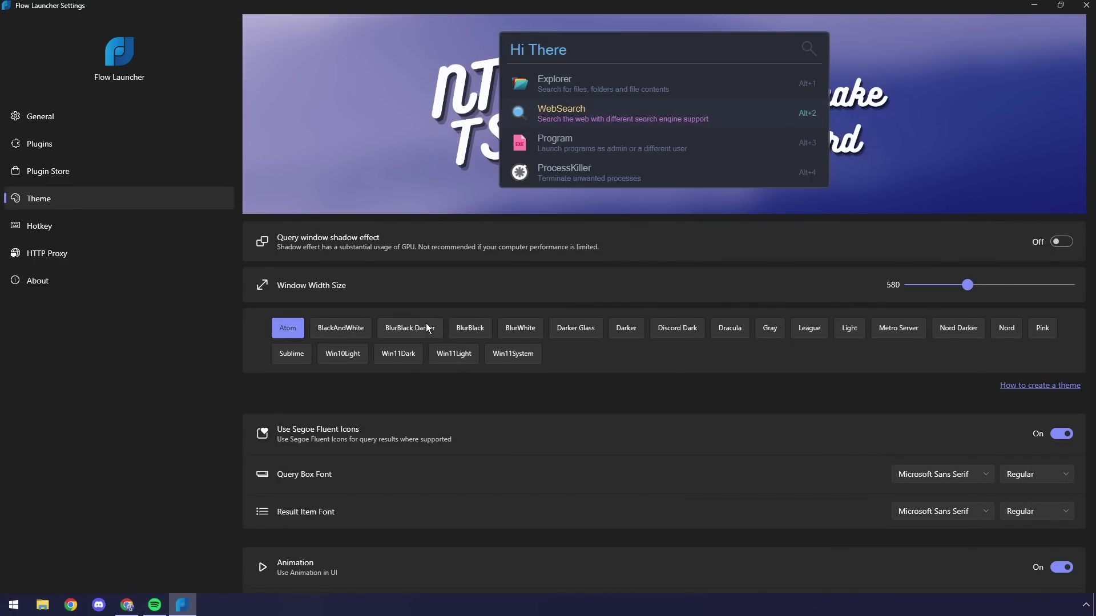
pyautogui.click(426, 323)
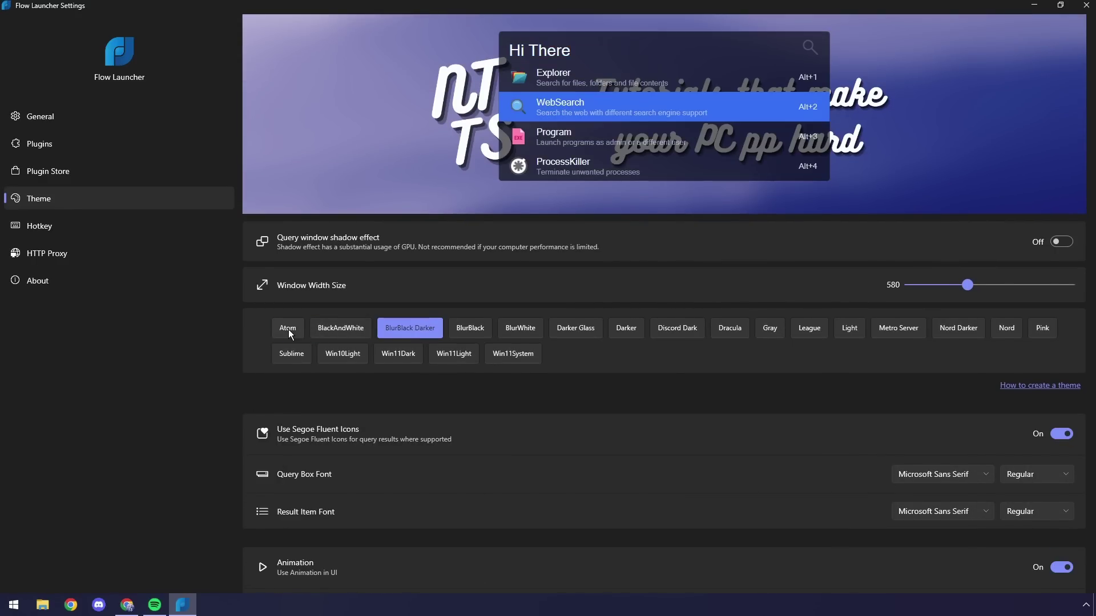
pyautogui.click(637, 329)
# Apply the Dracula theme, restore the Settings window size and minimize it.
pyautogui.click(720, 329)
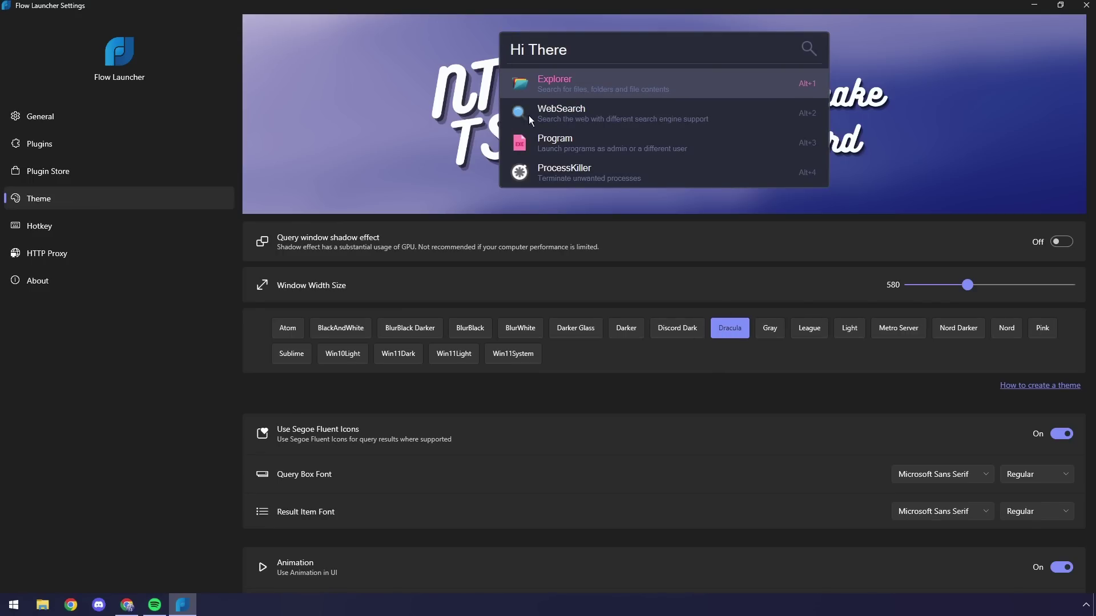
pyautogui.moveTo(799, 7); pyautogui.dragTo(807, 28)
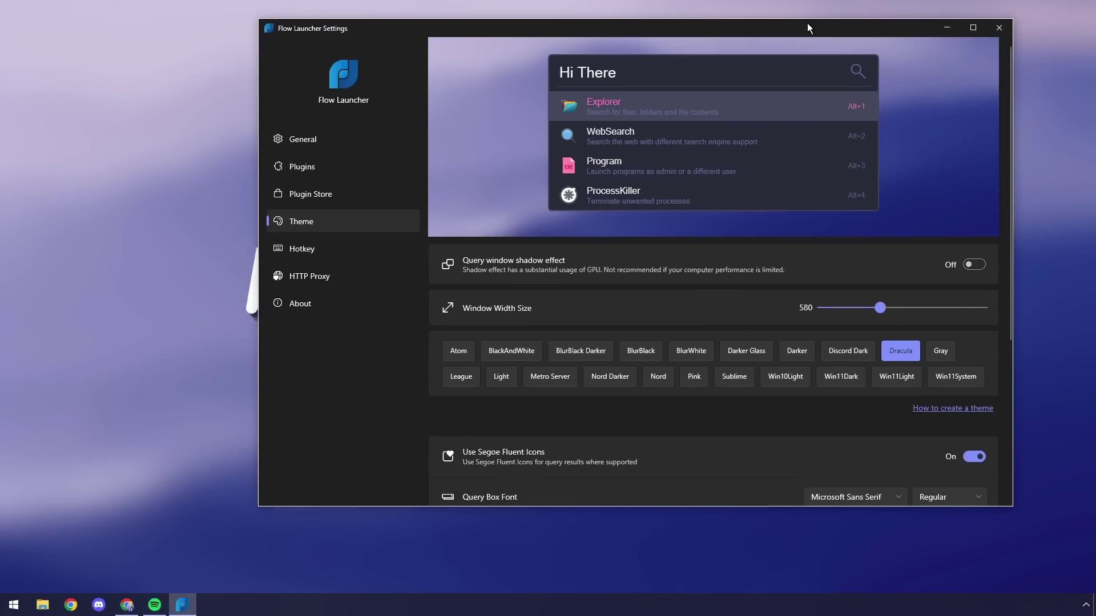
pyautogui.click(945, 29)
# Search Google for 'no text to speech' from Flow Launcher, then dismiss the launcher.
pyautogui.hotkey('alt', 'space')
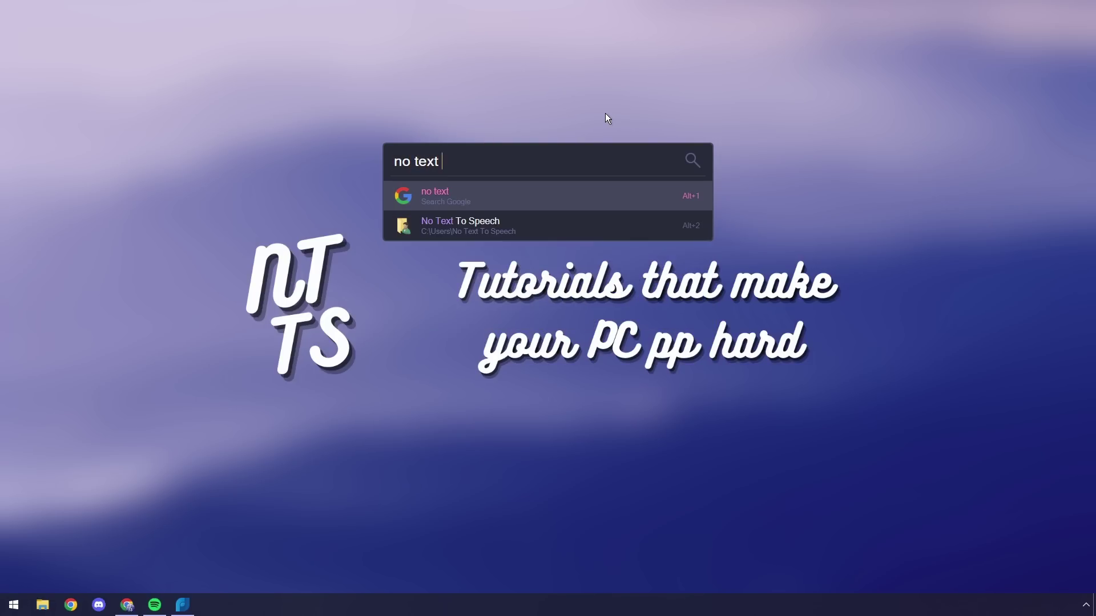
pyautogui.write('peech')
pyautogui.press('Return')
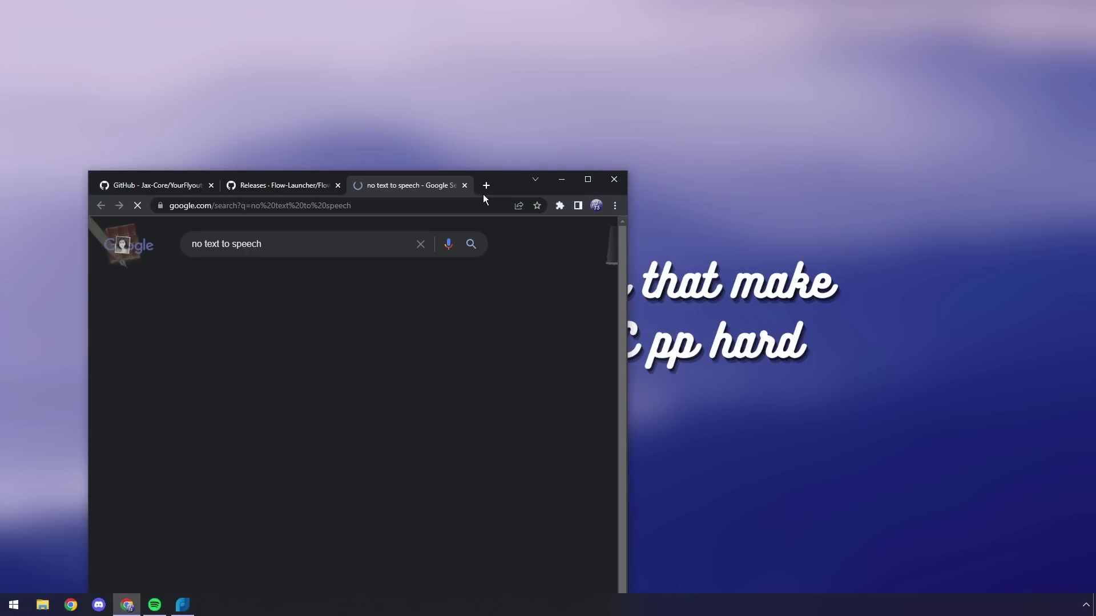
pyautogui.moveTo(483, 194); pyautogui.dragTo(509, 1)
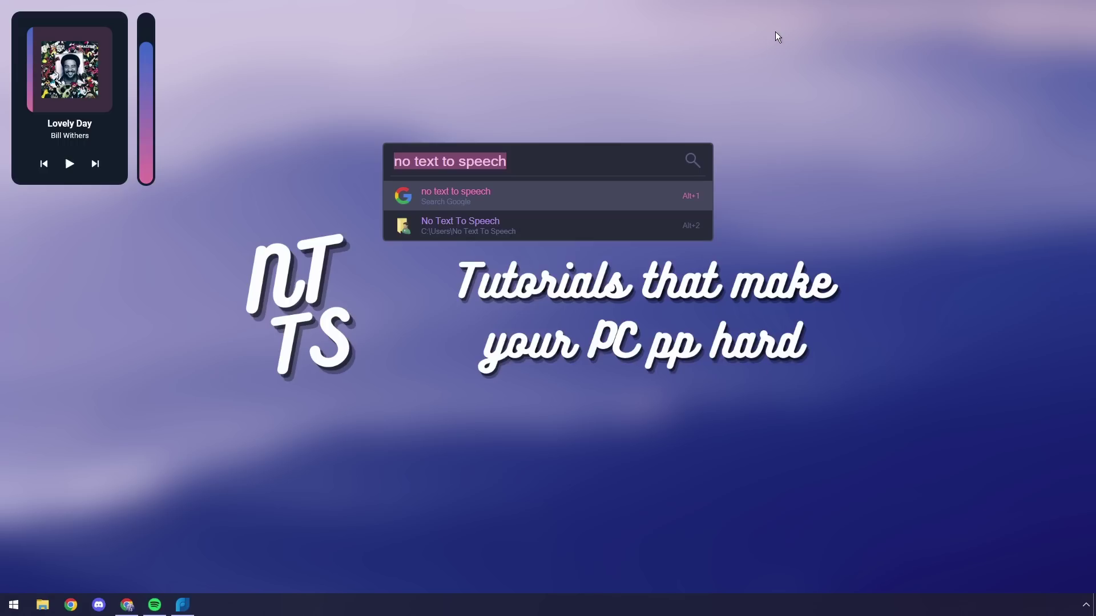
pyautogui.press('Escape')
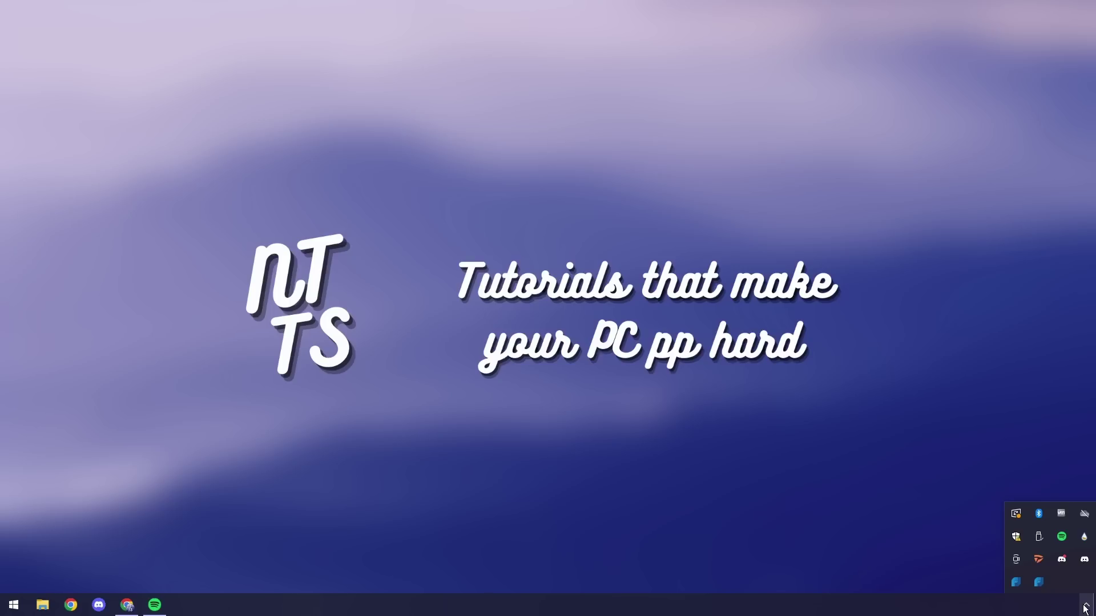
# Bring up the Rainmeter tray icon's options menu to exit Rainmeter.
pyautogui.rightClick(1084, 537)
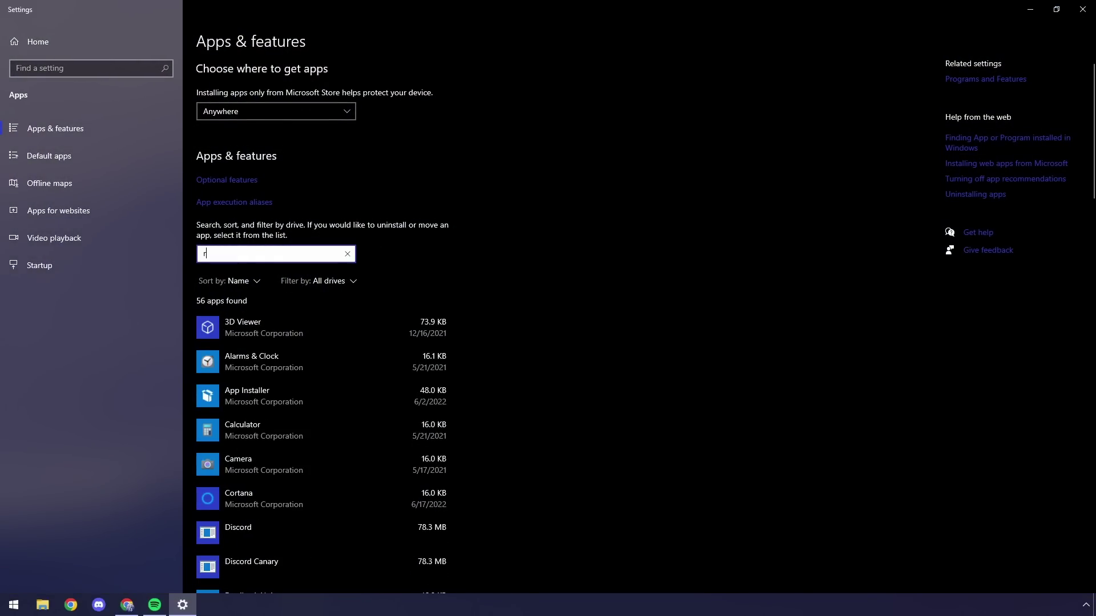
# Uninstall Rainmeter and close the finished uninstaller.
pyautogui.click(264, 321)
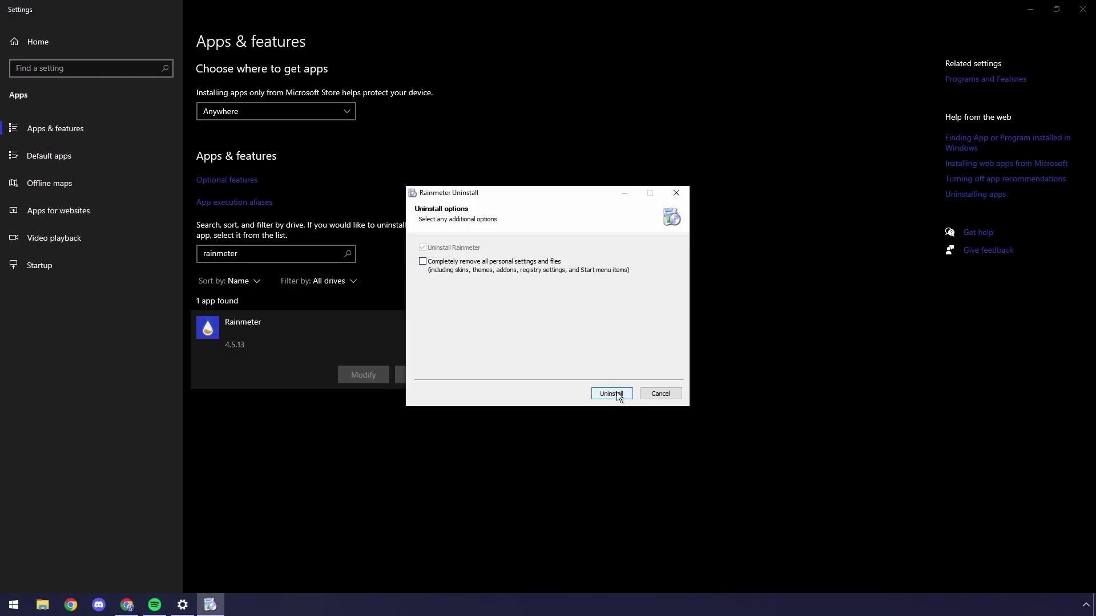
pyautogui.click(617, 391)
pyautogui.click(614, 393)
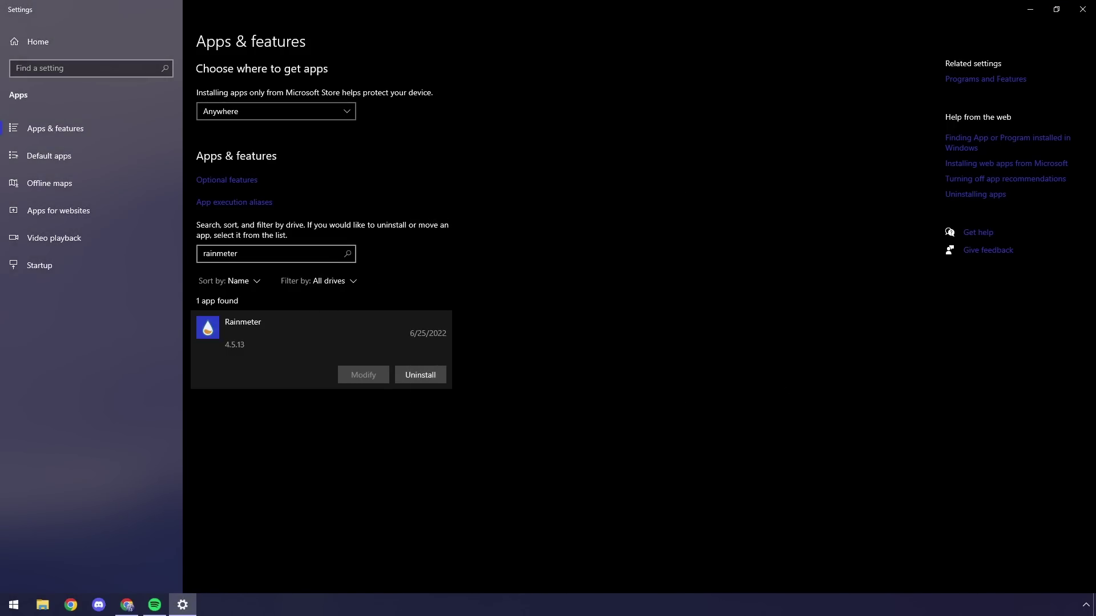
# Filter installed apps by 'flow' and uninstall Flow Launcher.
pyautogui.click(269, 254)
pyautogui.hotkey('ctrl', 'a')
pyautogui.write('flow')
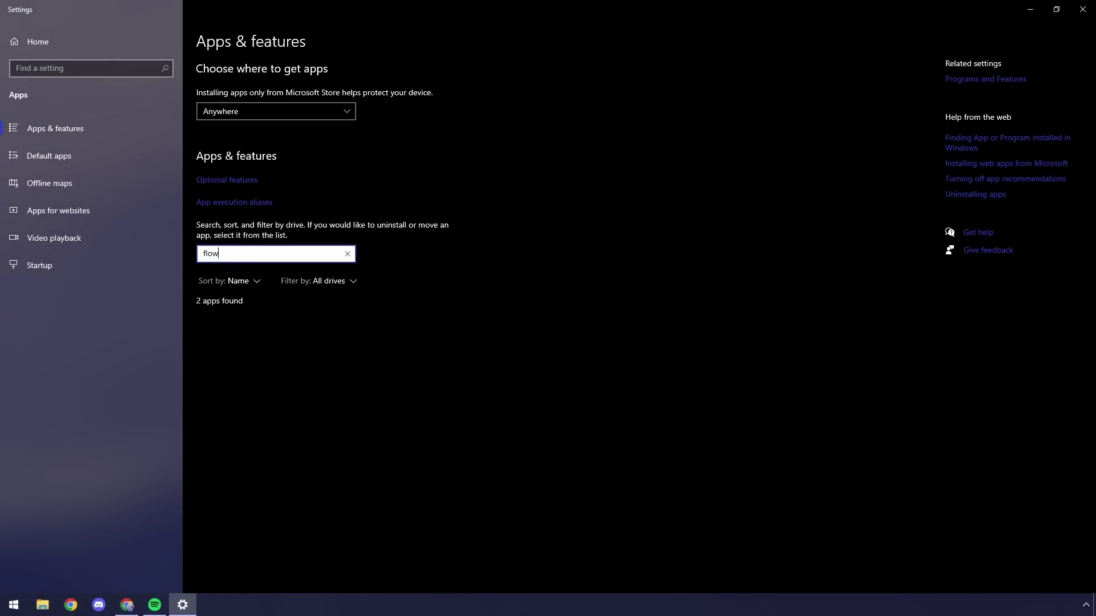
pyautogui.click(297, 333)
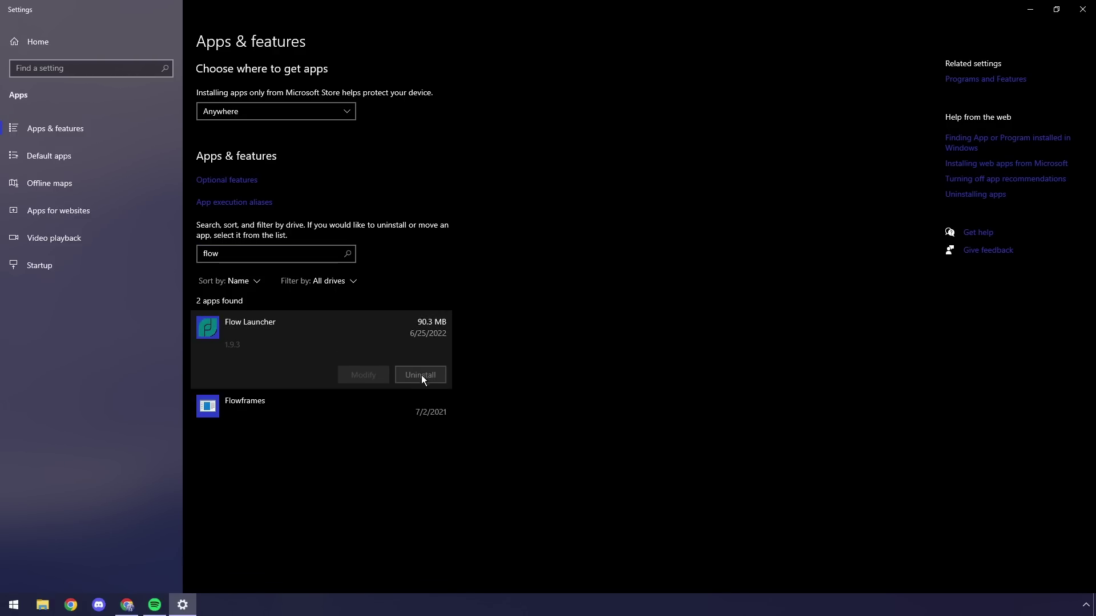
pyautogui.click(420, 374)
pyautogui.click(474, 349)
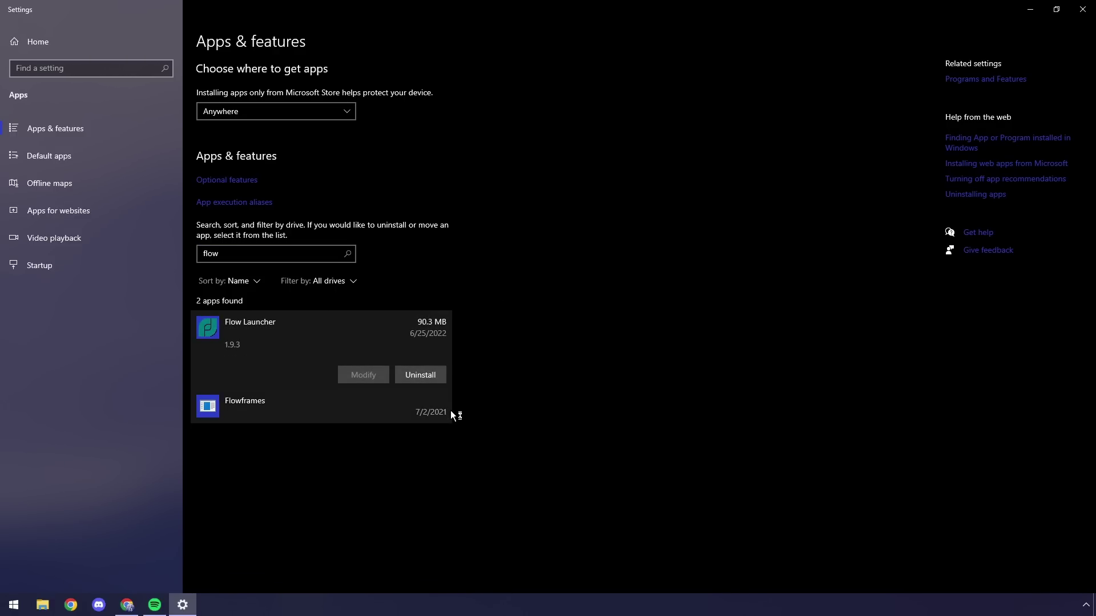